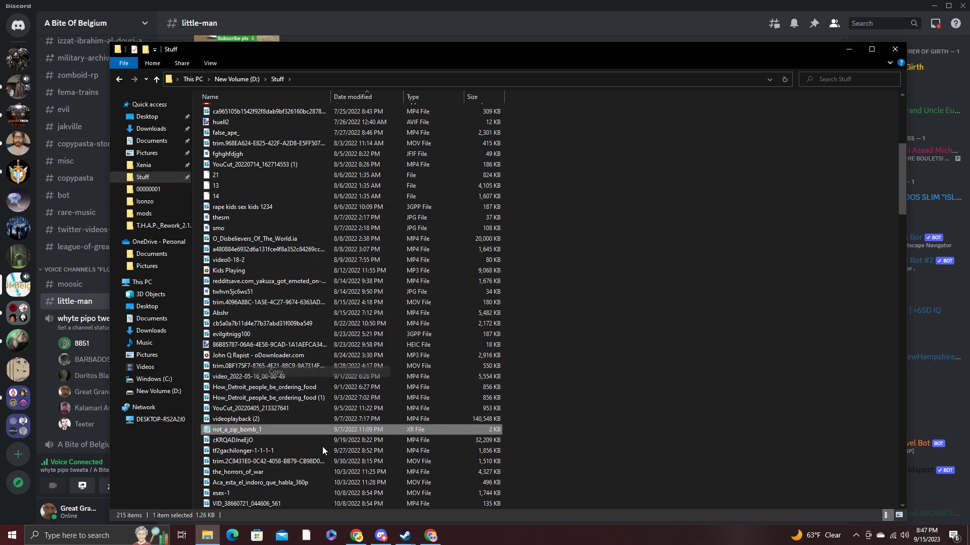
Step: Open not_a_zip_bomb_1 from the Stuff folder as text in Notepad
click(356, 535)
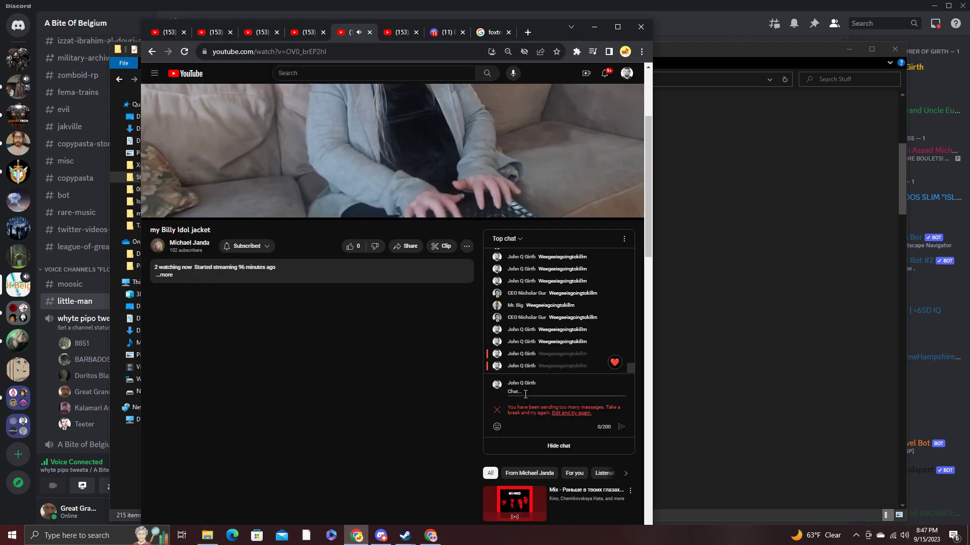
click(712, 379)
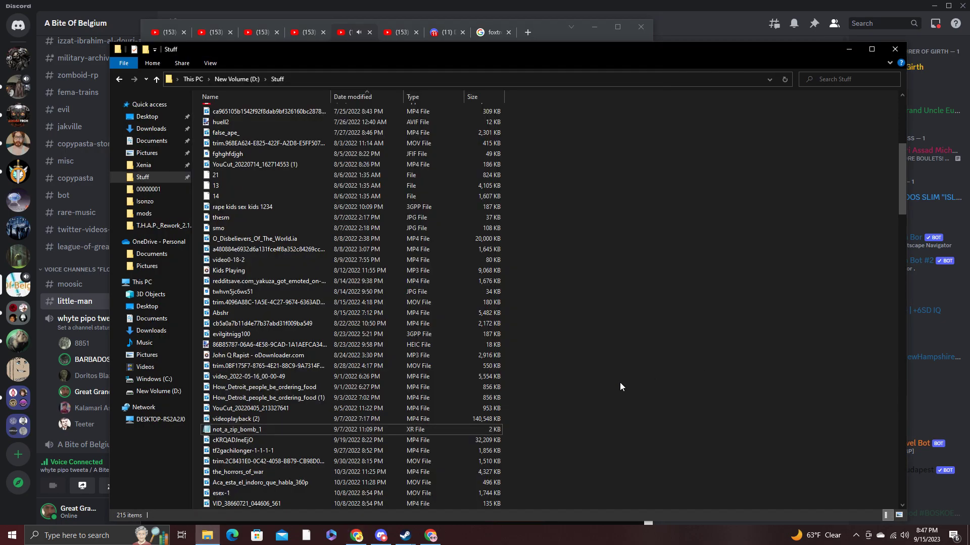
scroll(296, 472, down, 3)
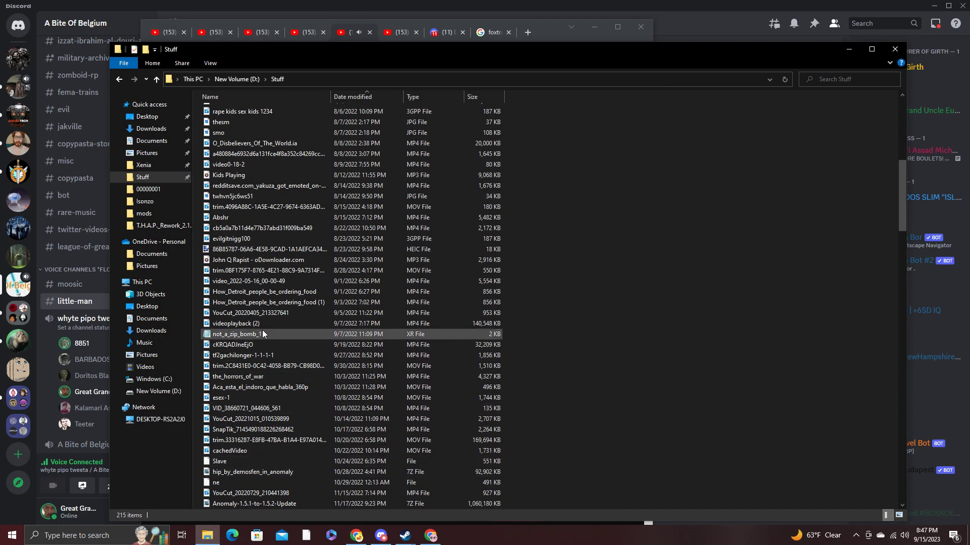
double_click(325, 335)
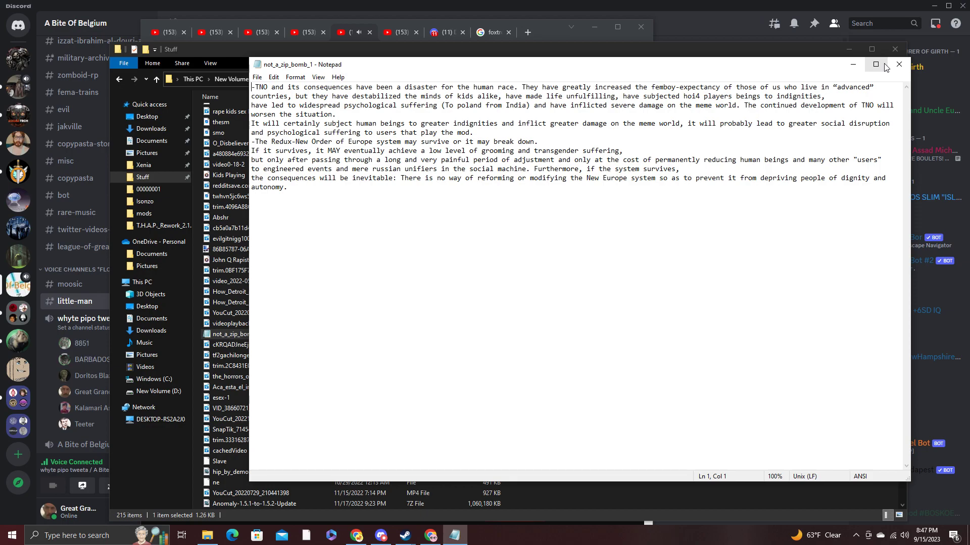
Step: Close the not_a_zip_bomb_1 Notepad window and bring Discord's little-man channel forward
click(876, 64)
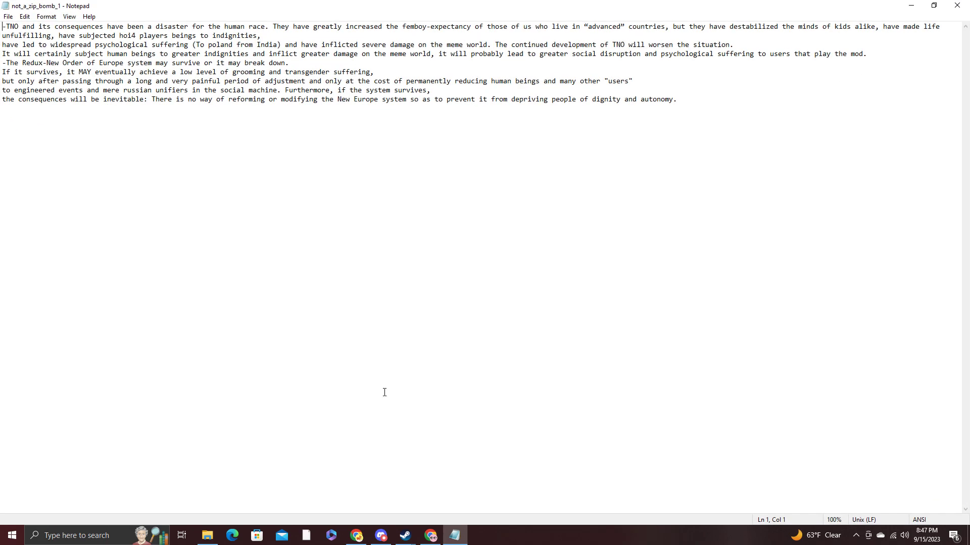
click(961, 5)
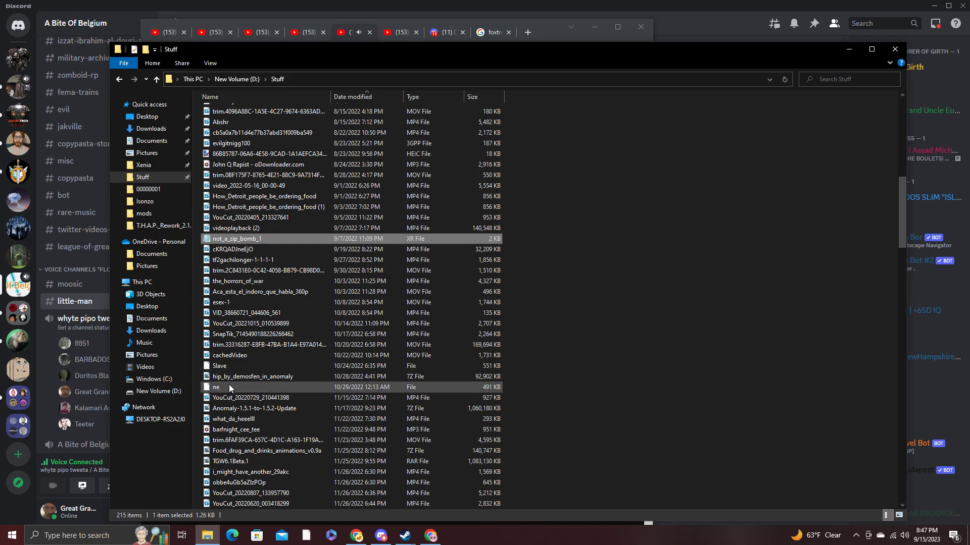
scroll(230, 388, down, 7)
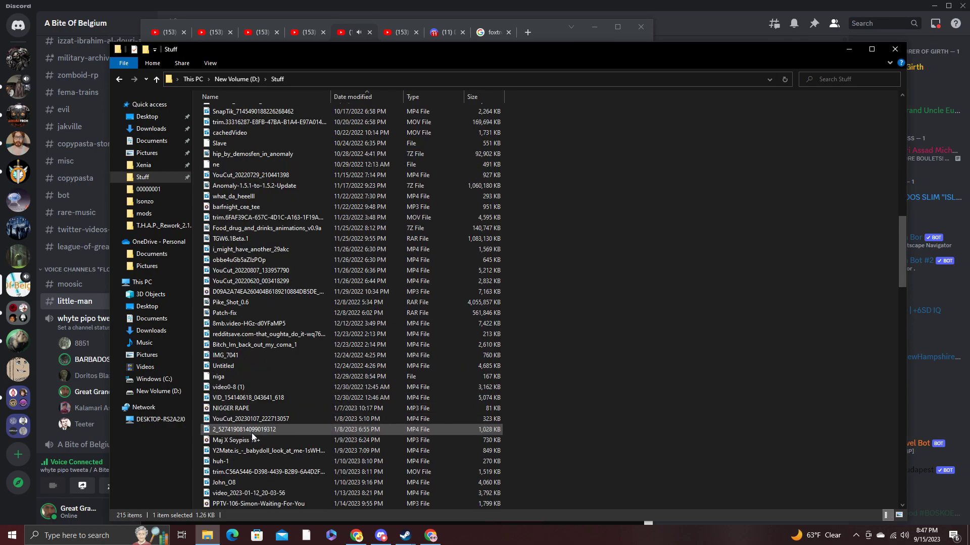
scroll(254, 438, down, 5)
scroll(254, 438, down, 4)
Step: Go to the other server's #ellos-viven channel and select the last Spanish prayer message
click(21, 426)
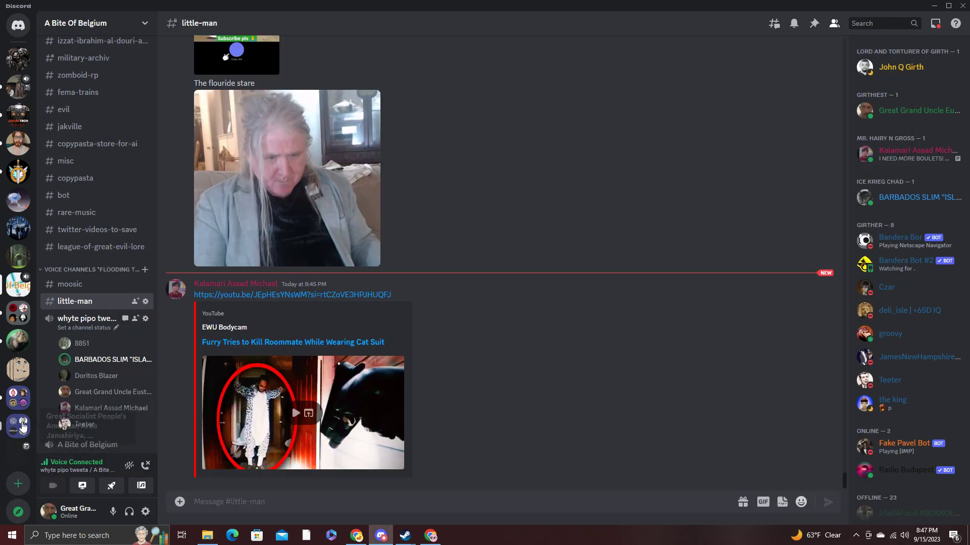
click(19, 455)
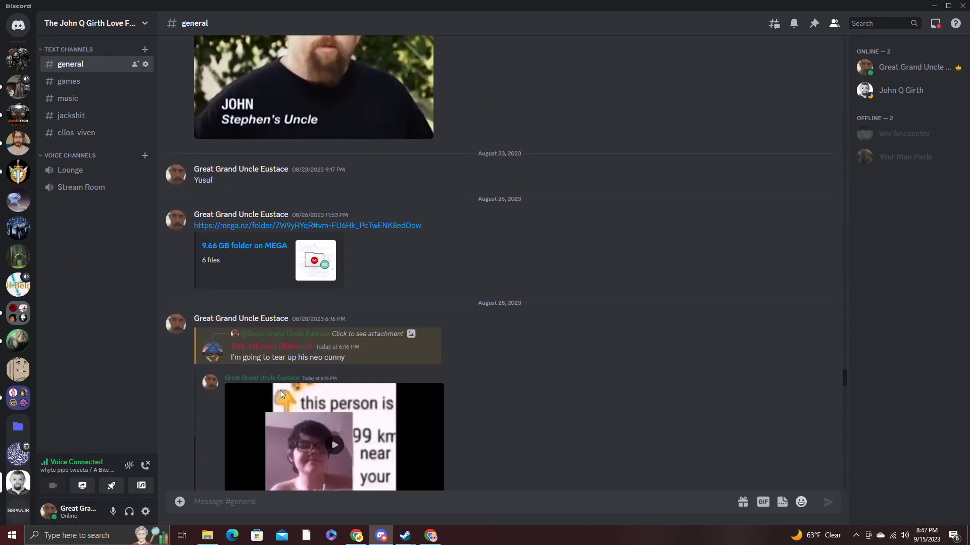
click(75, 133)
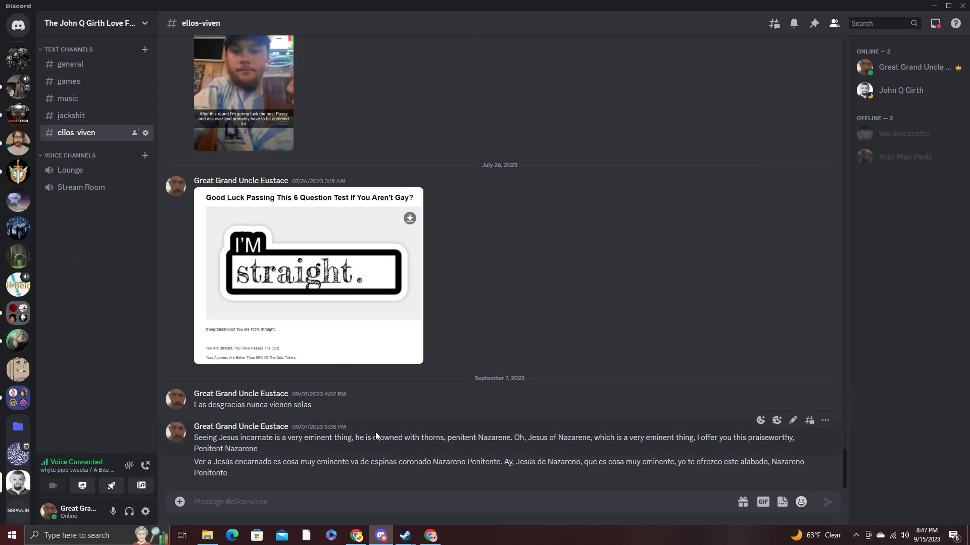
mouse_move(454, 467)
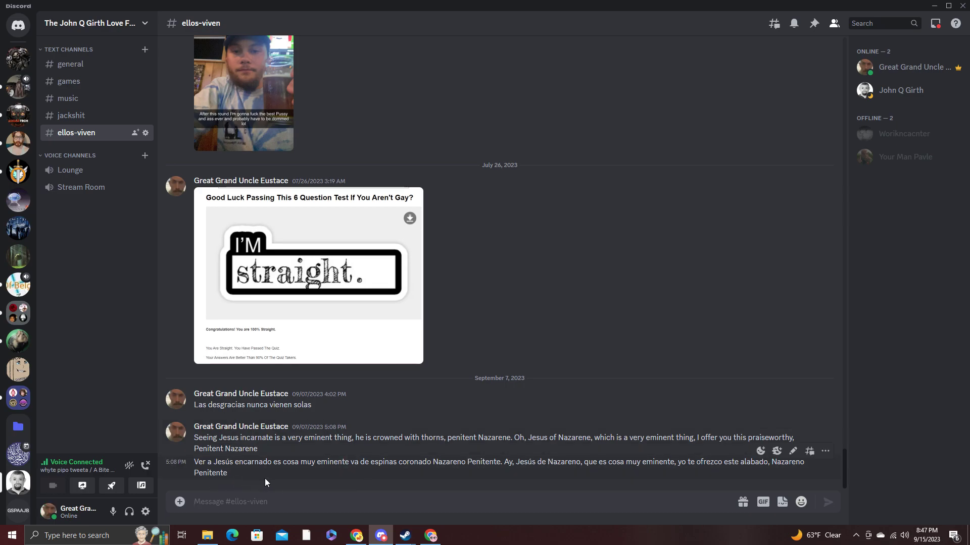
drag(230, 474, 189, 461)
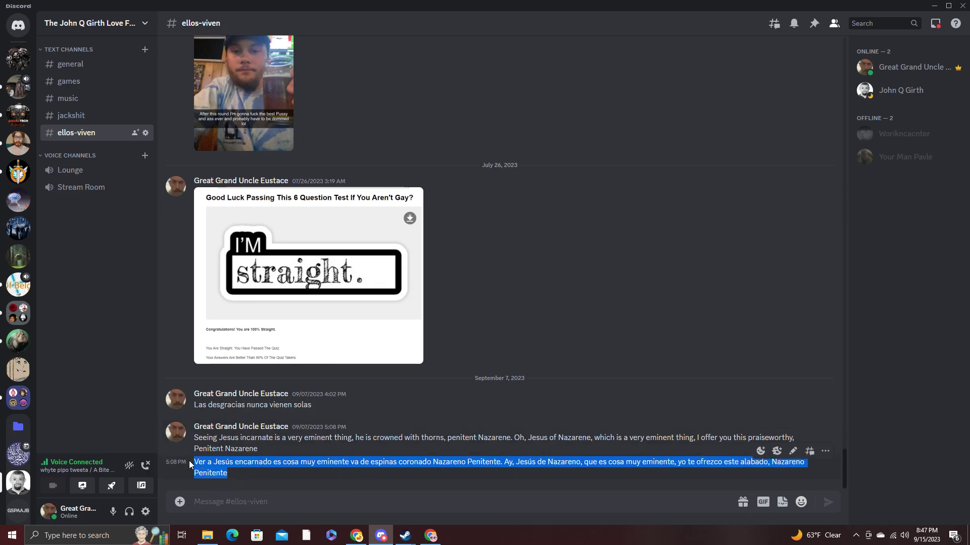
Step: Post the Spanish message in the second stream's live chat and dismiss the too-many-messages warning
click(432, 535)
click(732, 434)
text(Ver a Jesús encarnado es cosa muy eminente va de espinas coronado Nazareno Penitente. Ay, Jesús de Nazareno, que es cosa muy eminente, yo te ofrezco este alabado, Nazareno Penitente)
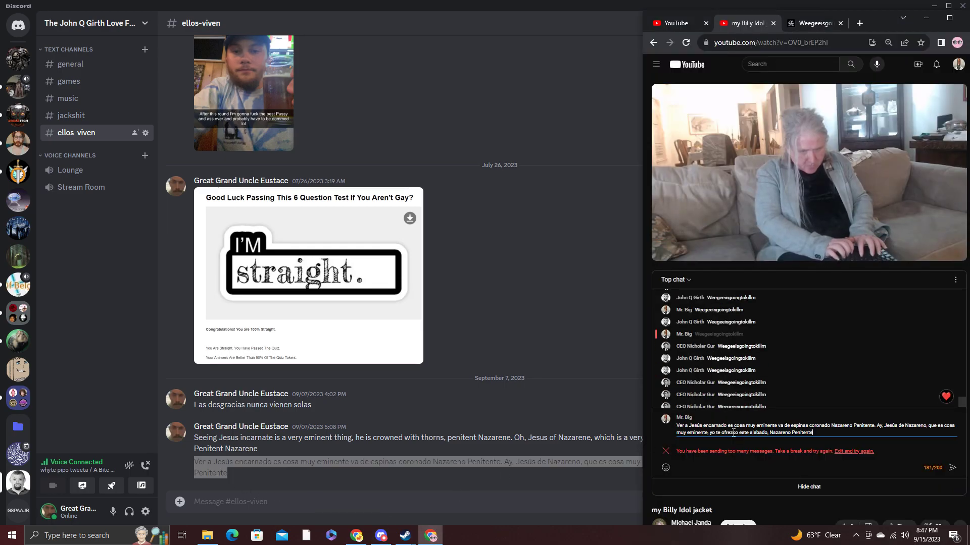
key(Return)
click(666, 450)
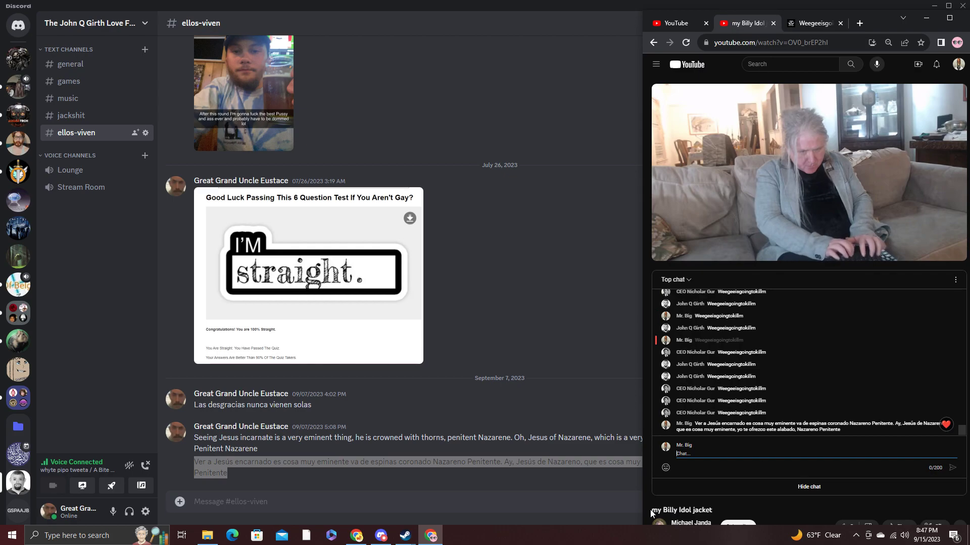
key(alt+Tab)
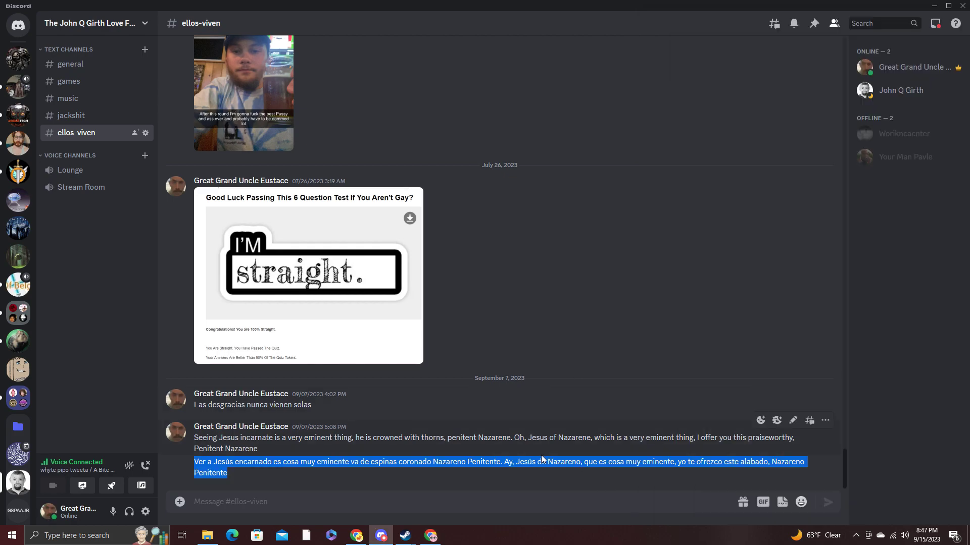
key(alt+Tab)
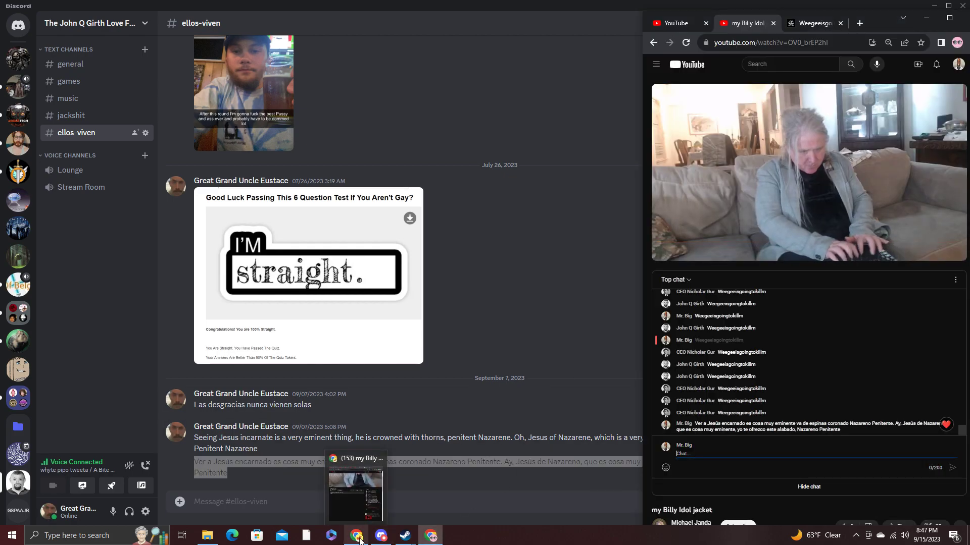
Step: Post the Spanish message twice in the first stream window's live chat
click(354, 492)
click(561, 393)
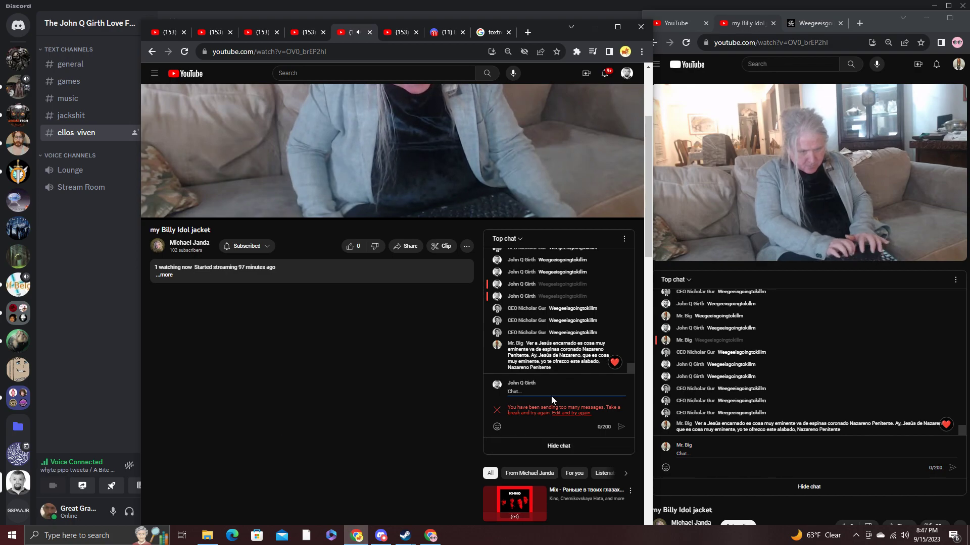
text(Ver a Jesús encarnado es cosa muy eminente va de espinas coronado Nazareno Penitente. Ay, Jesús de Nazareno, que es cosa muy eminente, yo te ofrezco este alabado, Nazareno Penitente)
key(Return)
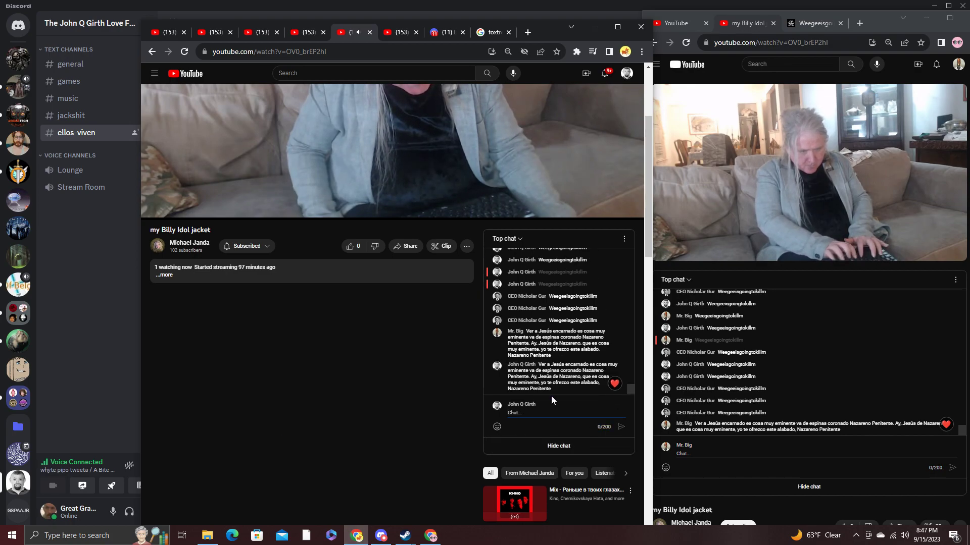
text(Ver a Jesús encarnado es cosa muy eminente va de espinas coronado Nazareno Penitente. Ay, Jesús de Nazareno, que es cosa muy eminente, yo te ofrezco este alabado, Nazareno Penitente)
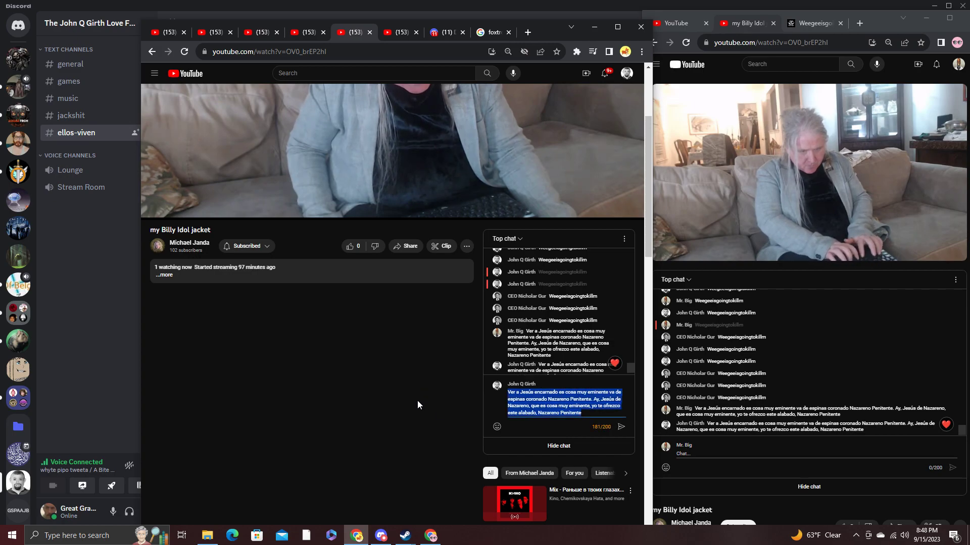
key(Return)
Step: Recopy the Spanish message in Discord, then view an image in A Bite Of Belgium's little-man channel
click(380, 536)
click(325, 464)
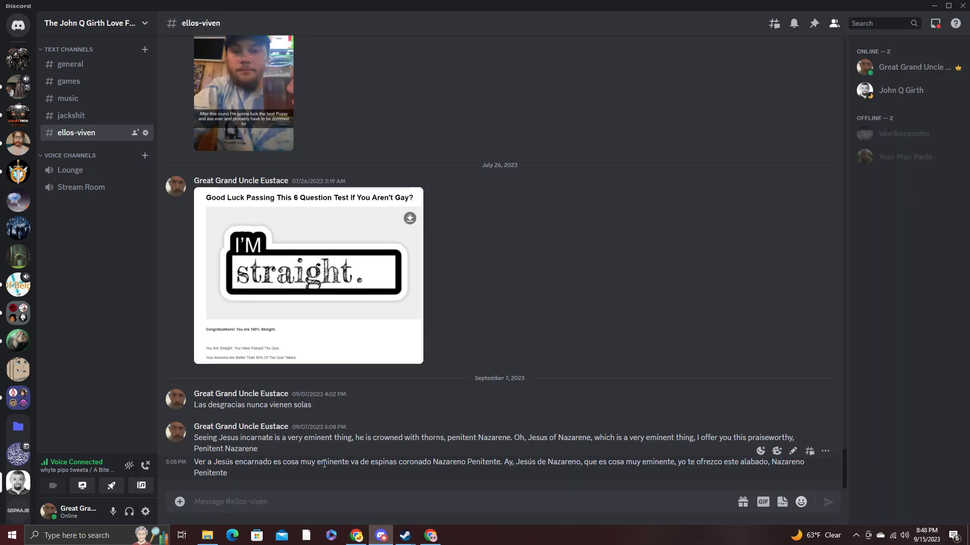
right_click(325, 464)
click(254, 478)
drag(232, 474, 199, 463)
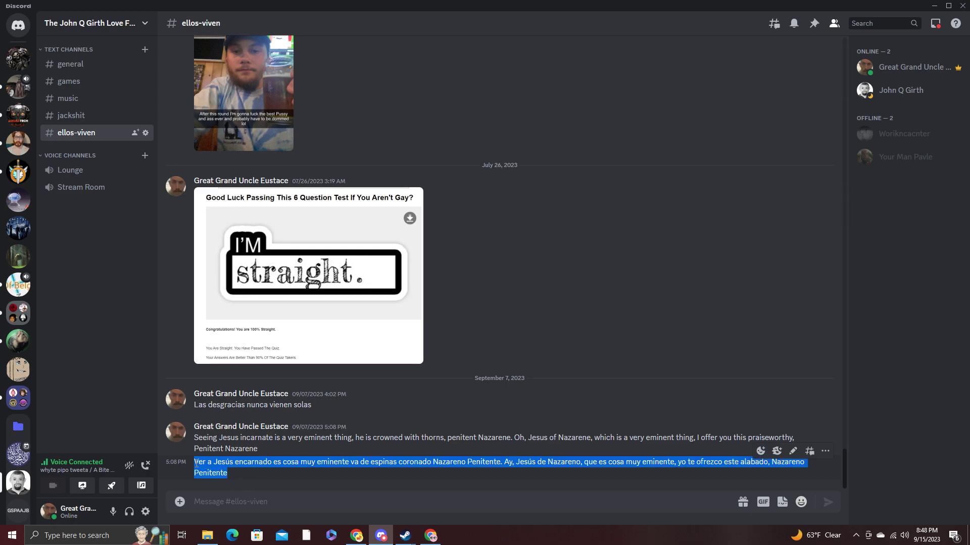
right_click(196, 465)
click(228, 250)
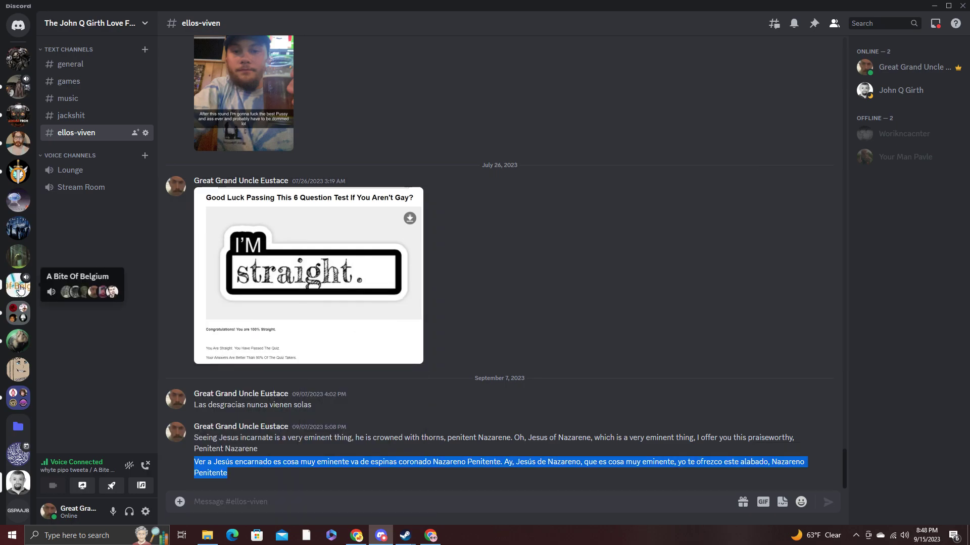
click(18, 286)
click(261, 341)
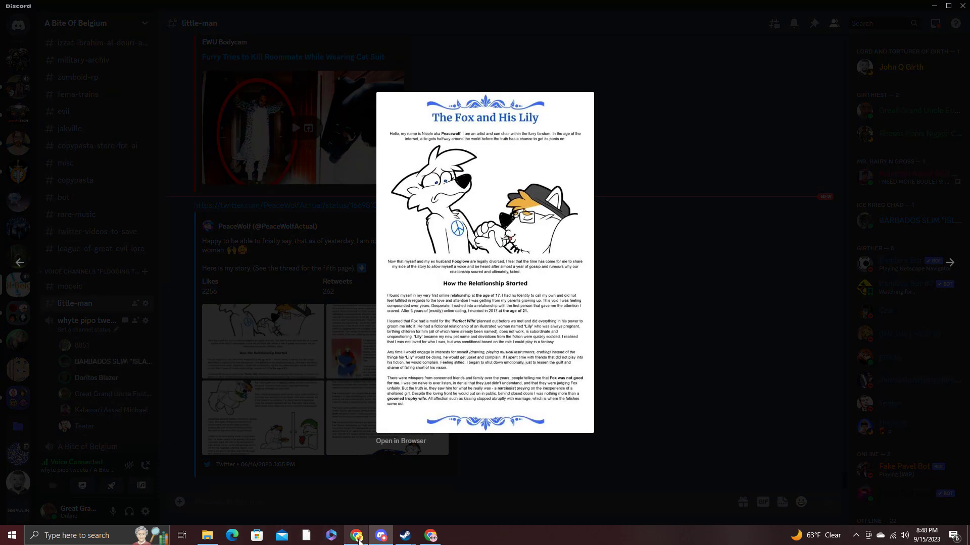
Step: Post the copied Spanish message once more from each of the two stream windows
click(356, 535)
key(ctrl+v)
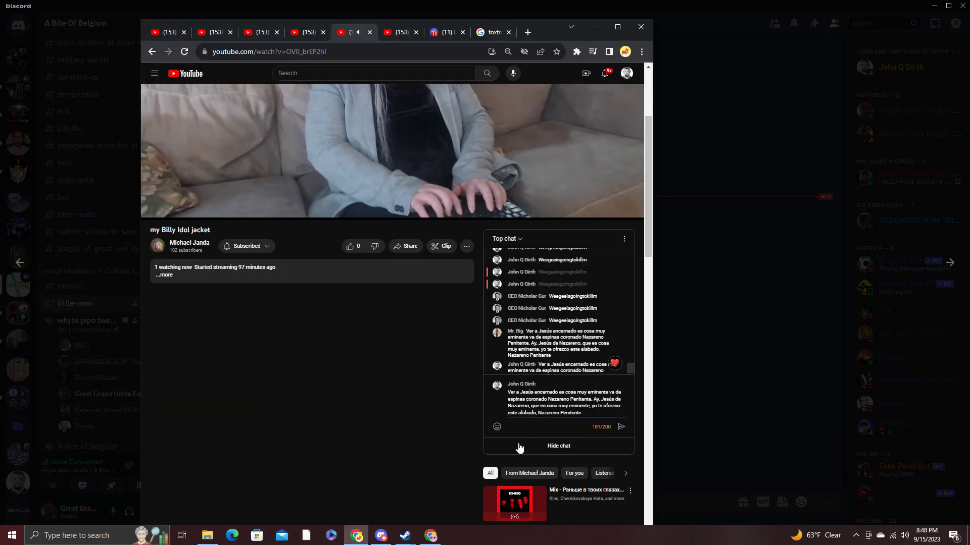
key(Return)
click(431, 537)
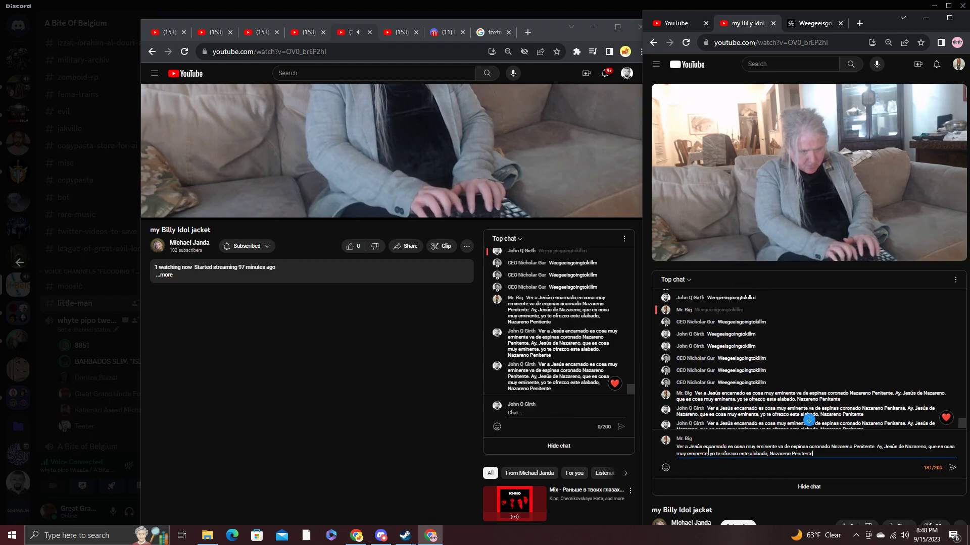
click(803, 453)
text(Ver a Jesús encarnado es cosa muy eminente va de espinas coronado Nazareno Penitente. Ay, Jesús de Nazareno, que es cosa muy eminente, yo te ofrezco este alabado, Nazareno Penitente)
key(Return)
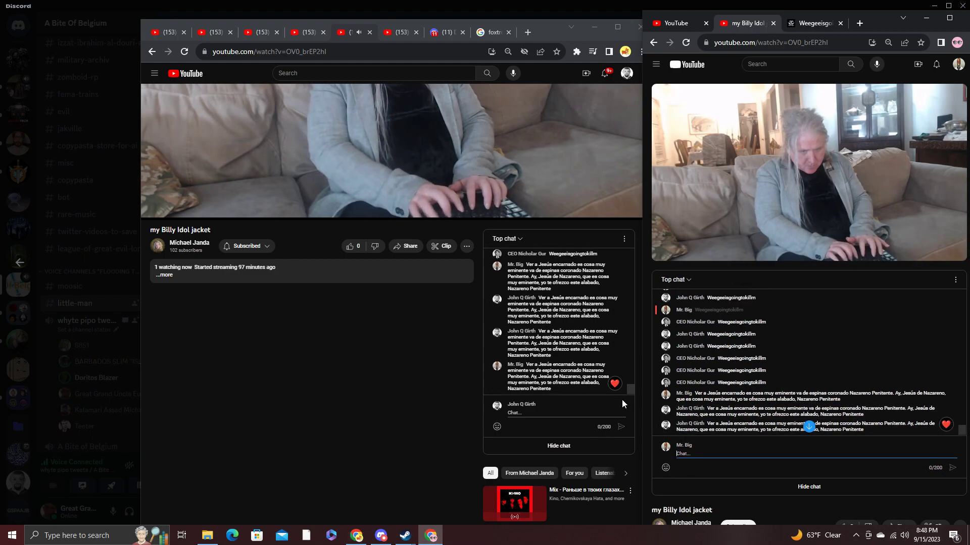
click(580, 419)
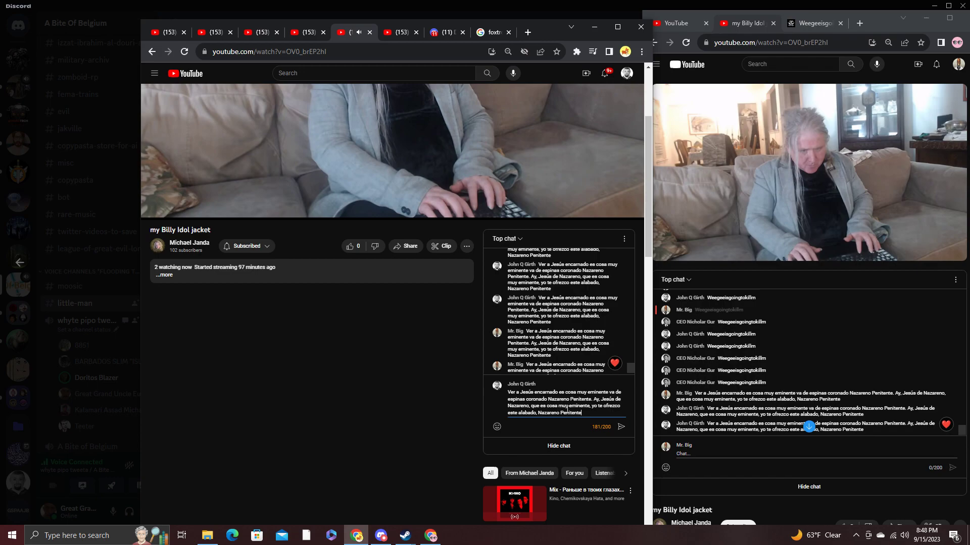
Step: View the tweet's pages How it Fell Apart, The Fox and His Lily, How it Ended, The Coverup
click(381, 536)
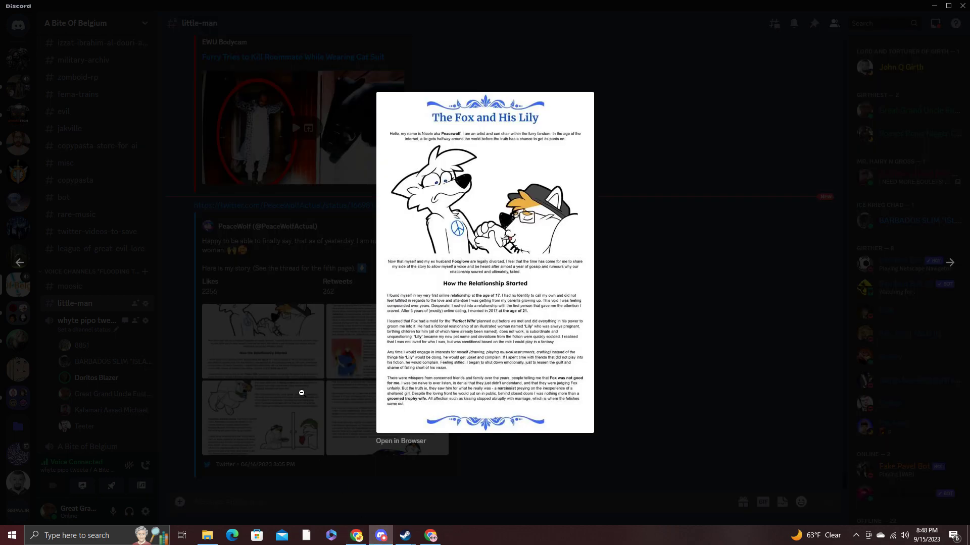
click(261, 406)
click(368, 362)
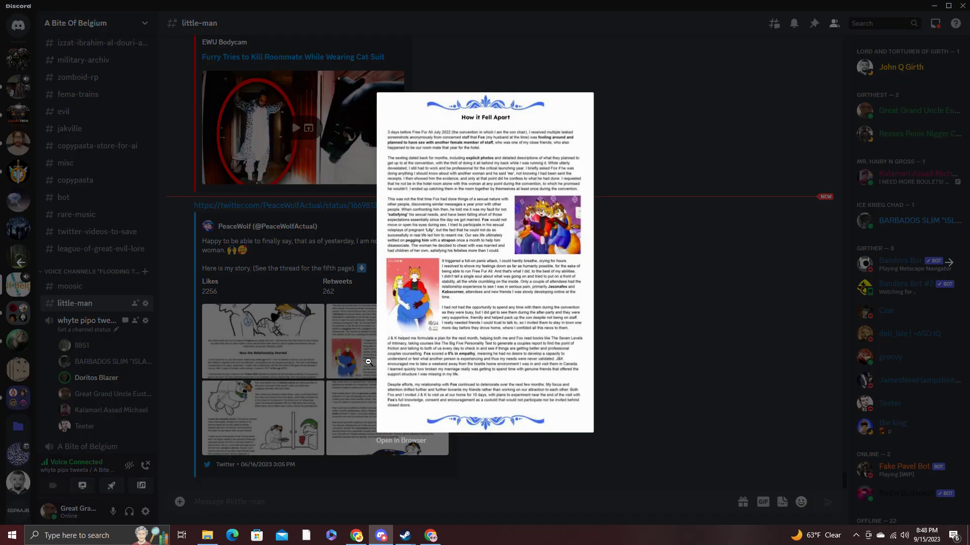
click(257, 333)
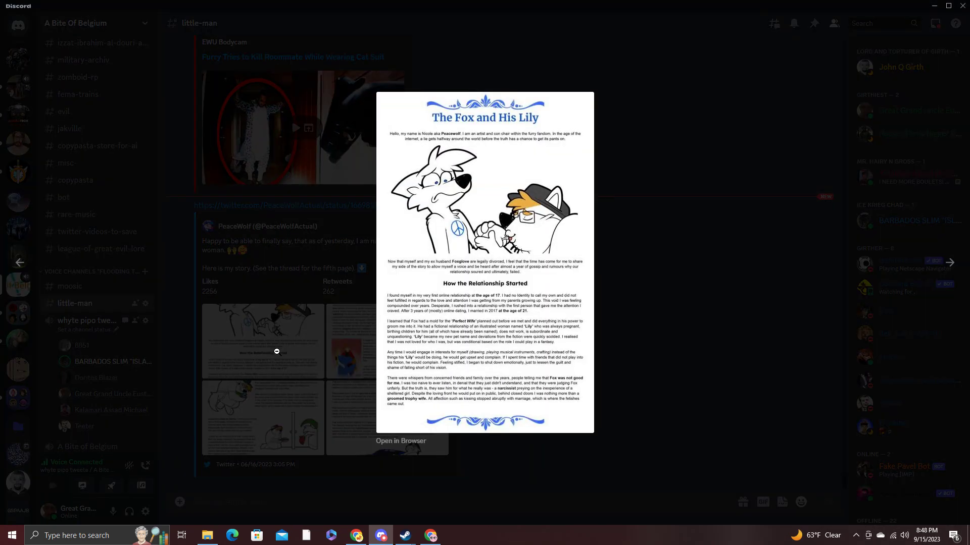
click(281, 358)
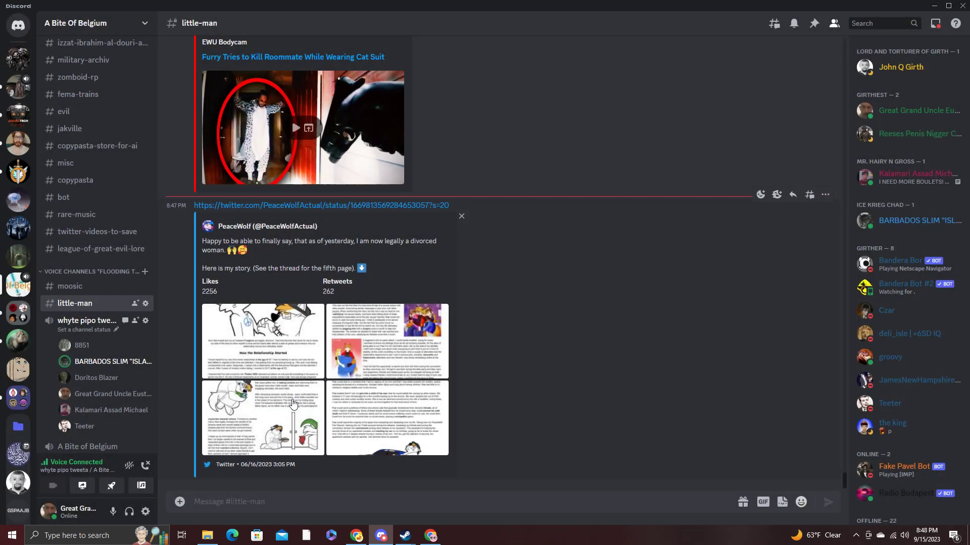
click(291, 402)
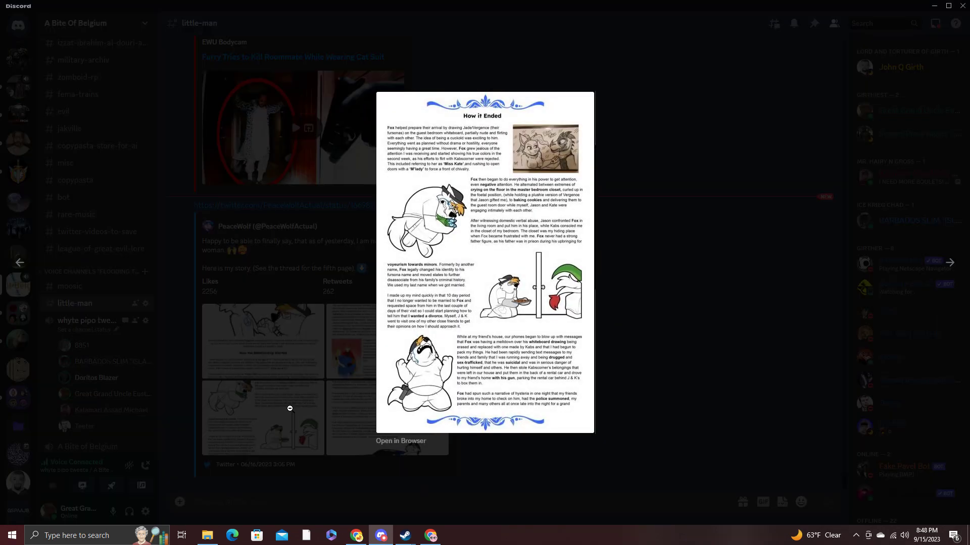
click(290, 408)
click(345, 388)
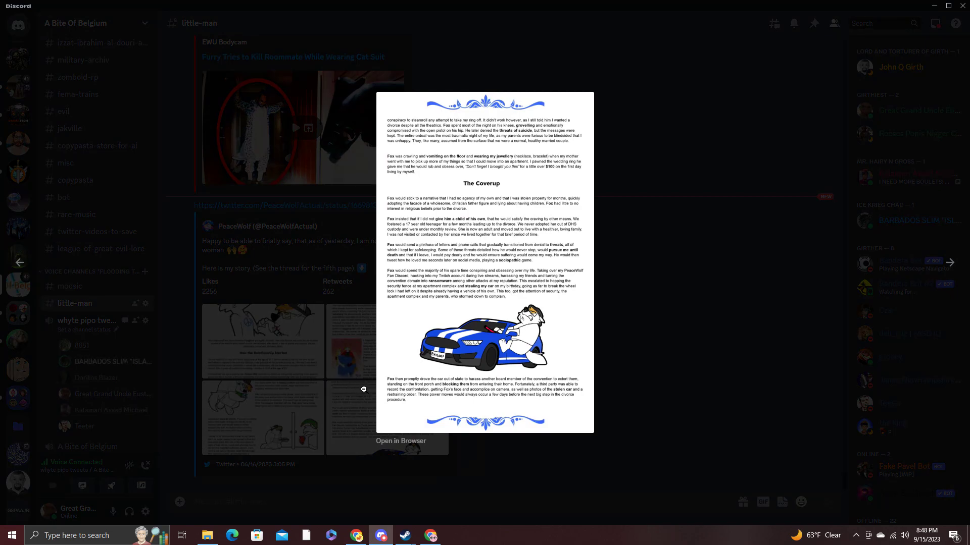
Step: Revisit How it Fell Apart, The Fox and His Lily and How it Ended, then close the viewer
click(363, 389)
click(343, 370)
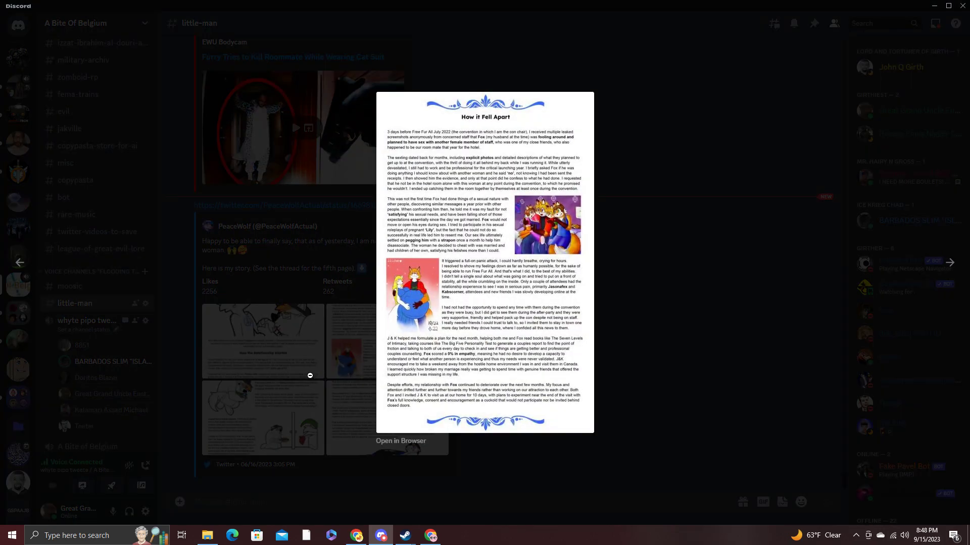
click(310, 376)
click(264, 383)
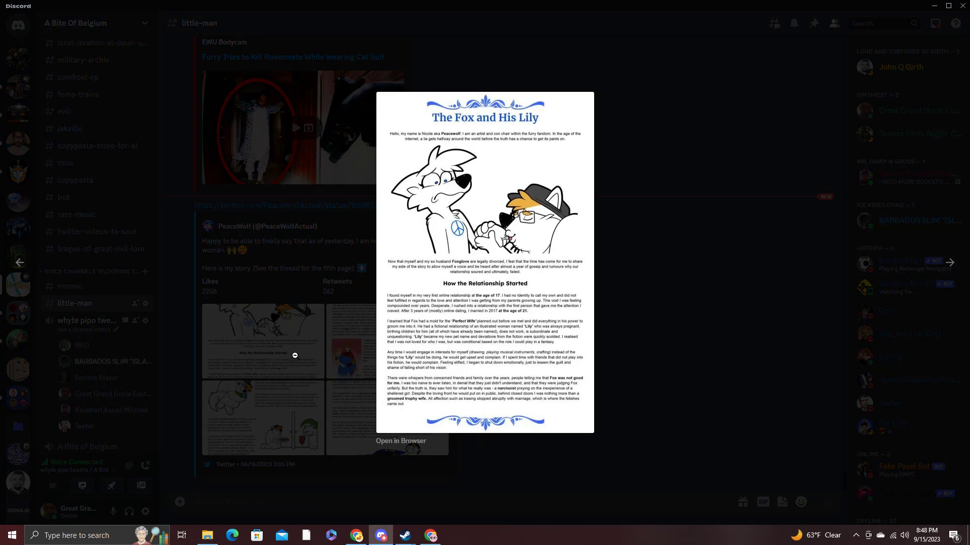
click(295, 355)
click(252, 405)
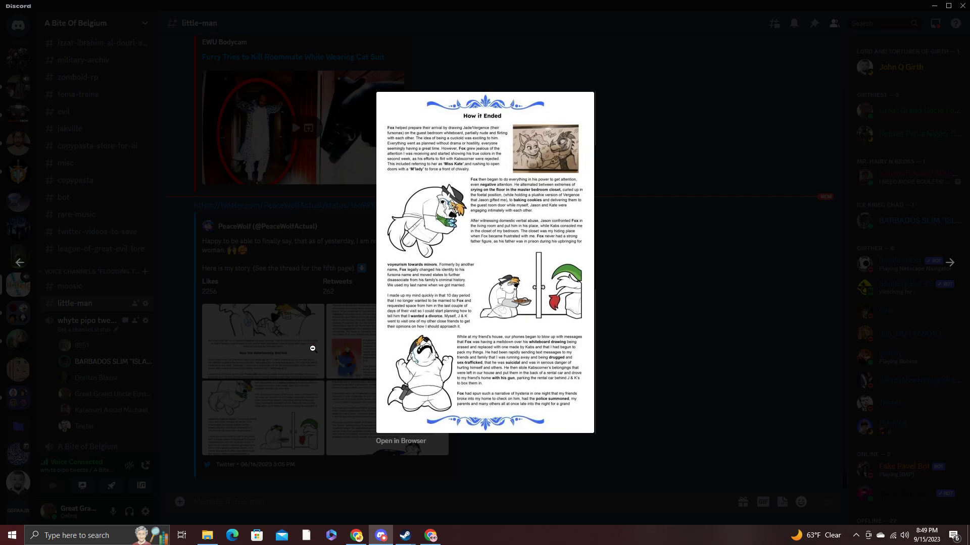
click(423, 493)
click(357, 535)
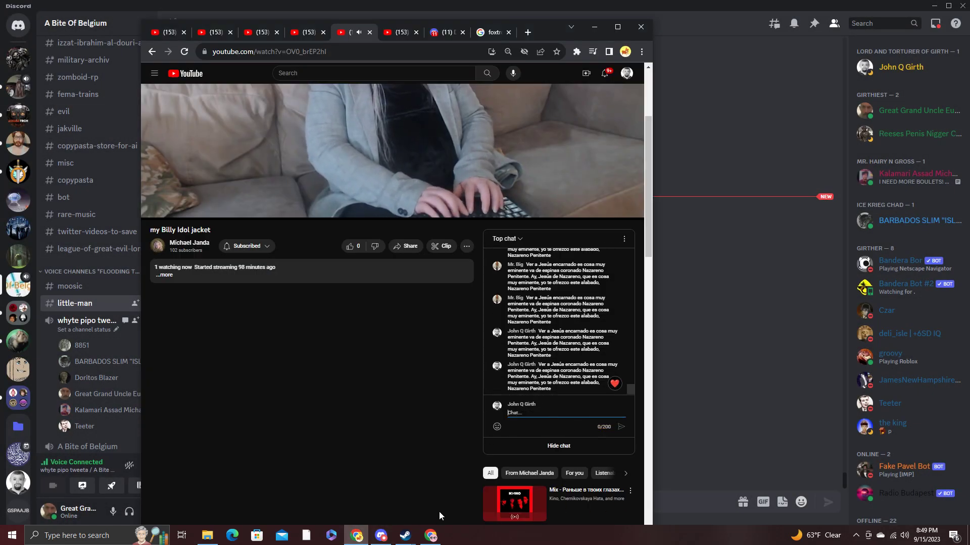
Step: Raise the second YouTube stream window, then open Discord's direct messages
click(432, 536)
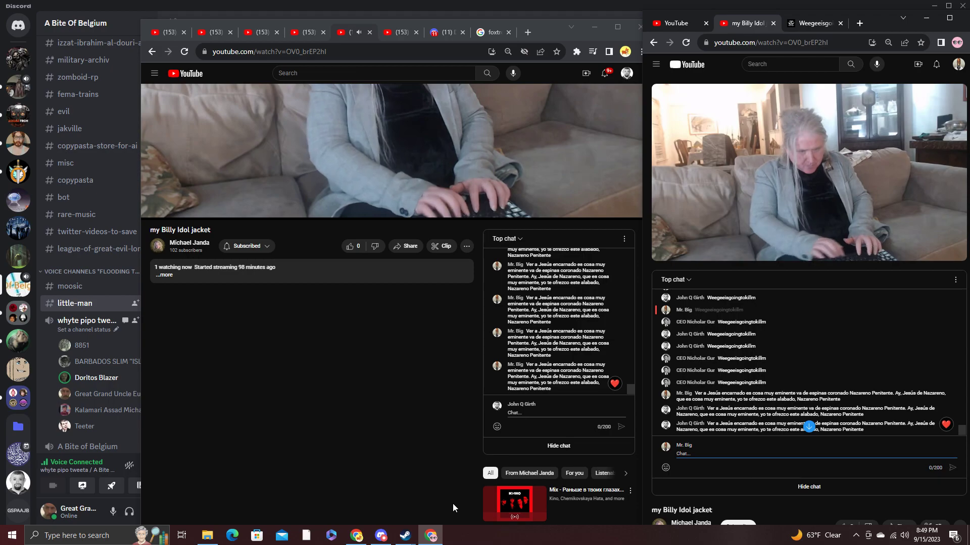
click(23, 24)
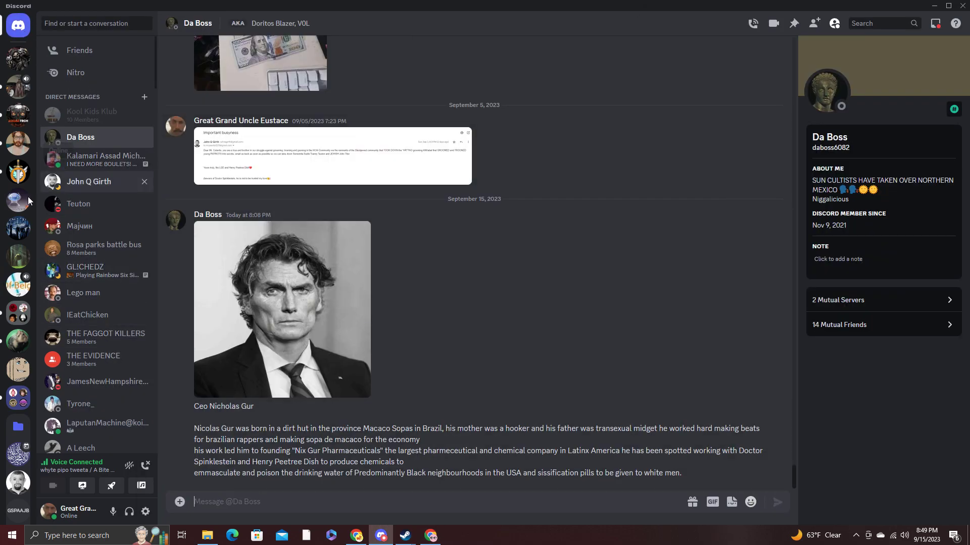
Step: Return to the ellos-viven server and copy the 3000 Year Old Chinese Warlock message
click(18, 454)
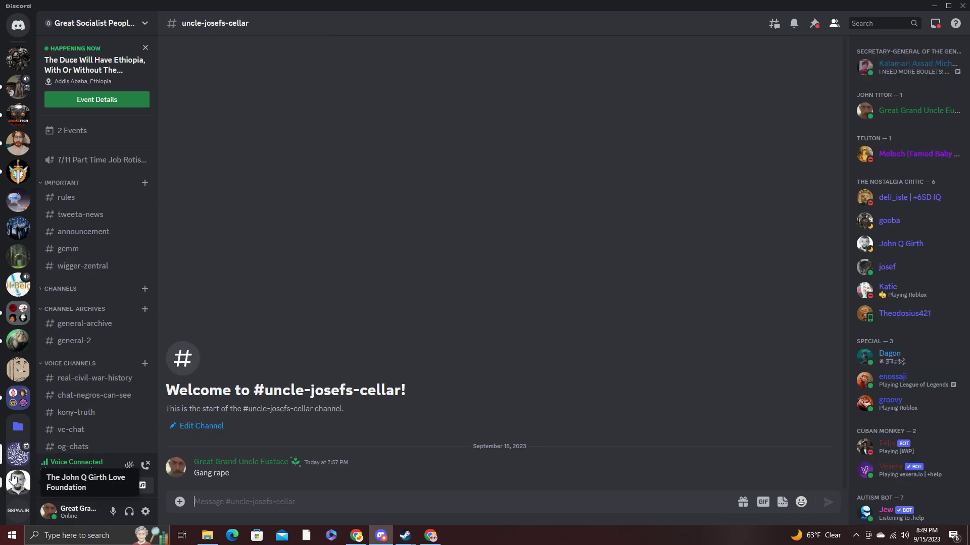
click(19, 482)
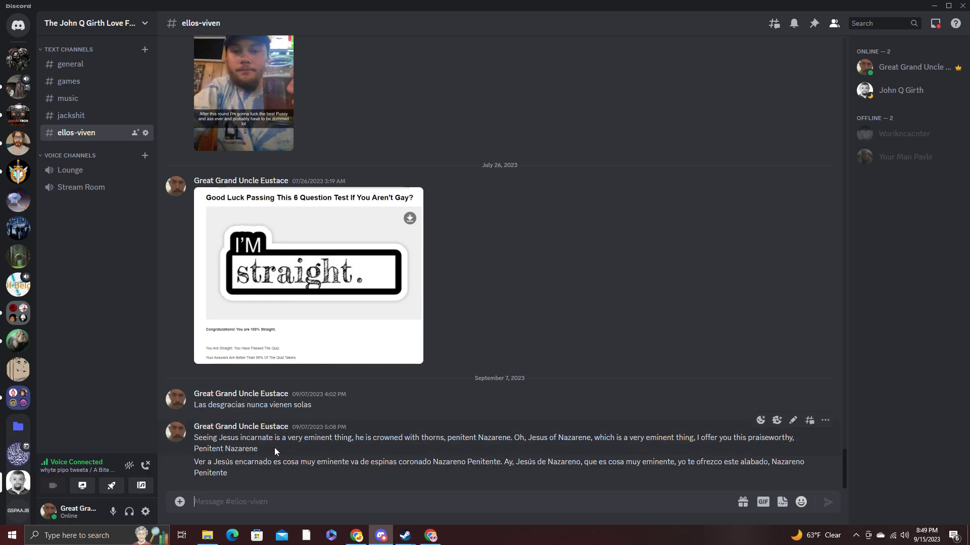
mouse_move(266, 447)
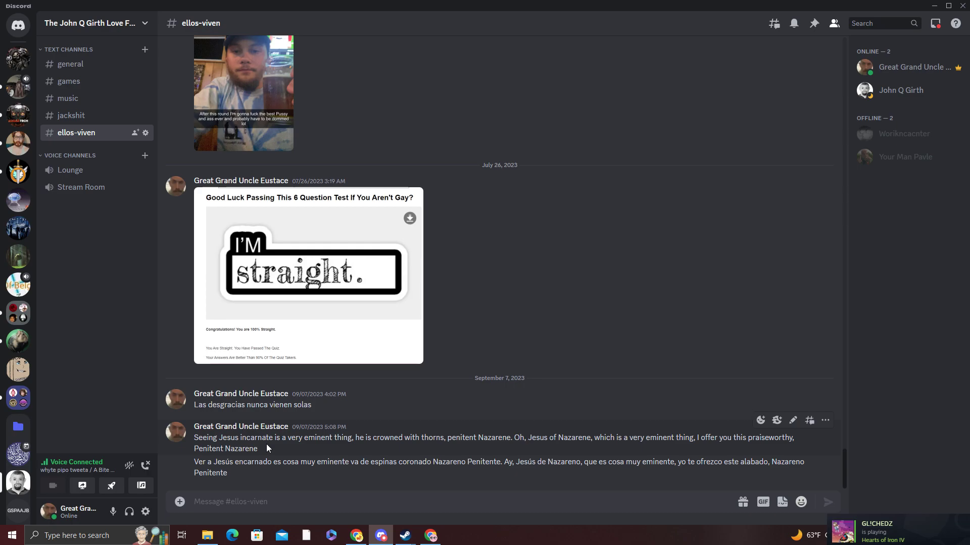
scroll(268, 354, up, 1)
scroll(269, 353, up, 3)
scroll(268, 353, up, 3)
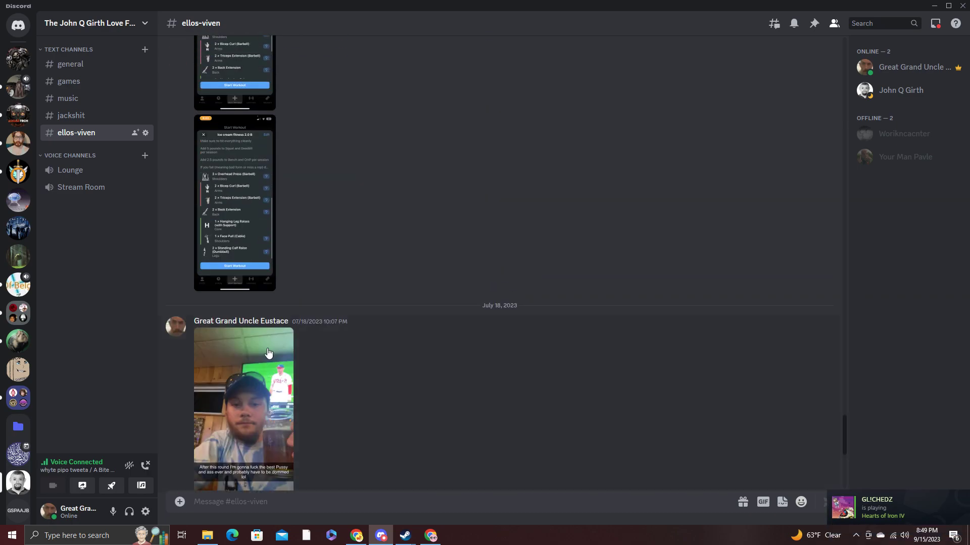
scroll(280, 322, up, 3)
scroll(280, 322, up, 3)
scroll(333, 227, up, 4)
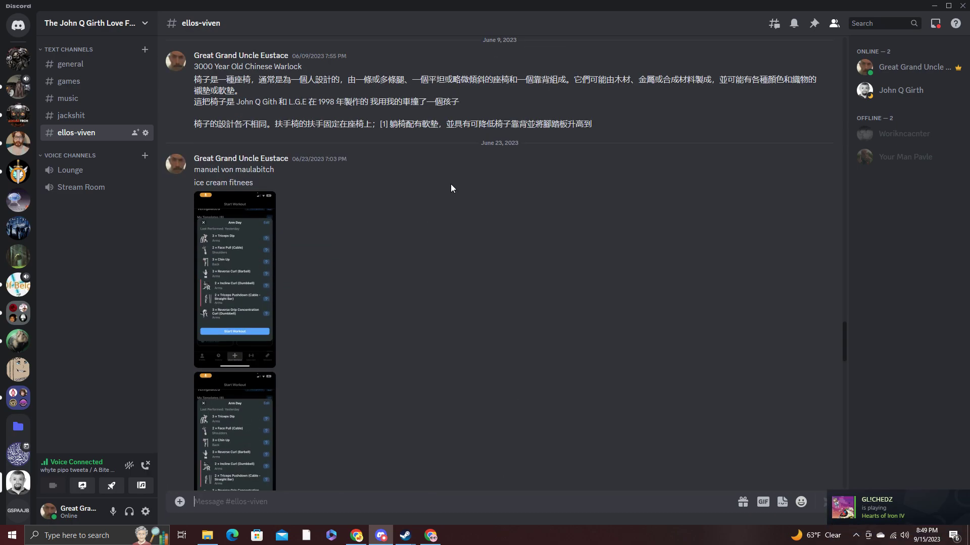
scroll(451, 184, up, 4)
drag(616, 403, 189, 347)
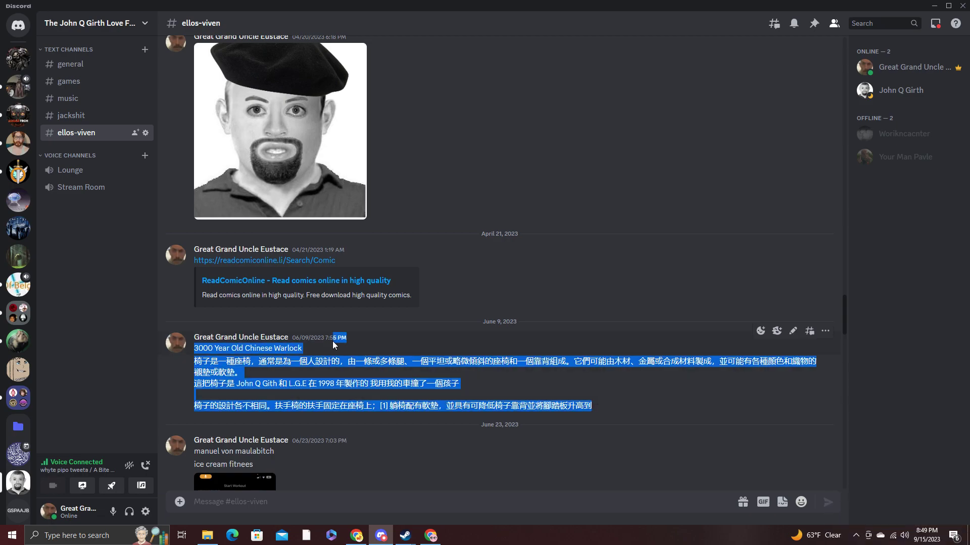
key(ctrl+c)
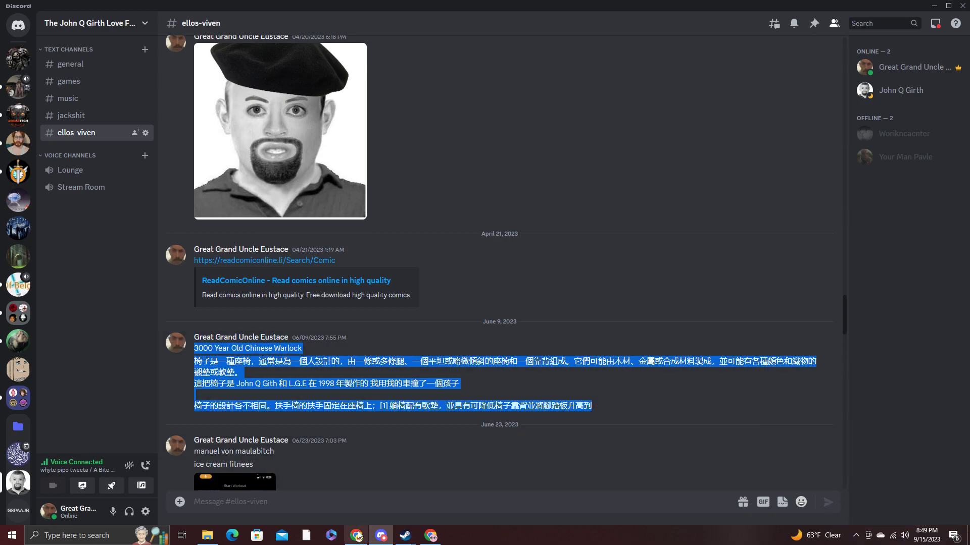
Step: Paste the Chinese Warlock message into the live chat and trim trailing characters to fit 200
click(356, 536)
key(ctrl+v)
scroll(576, 409, down, 3)
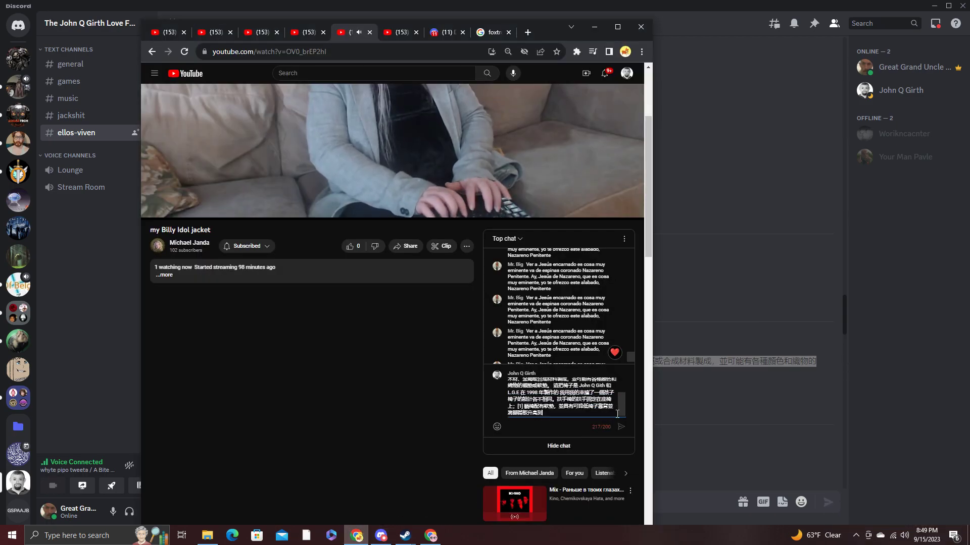
key(BackSpace)
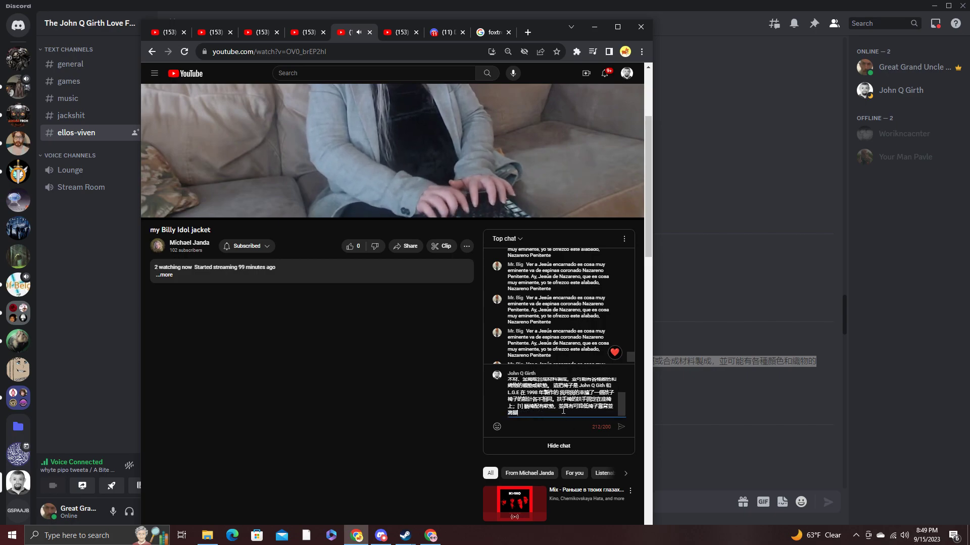
key(BackSpace)
key(BackSpace)
key(BackSpace)
key(BackSpace)
key(BackSpace)
key(BackSpace)
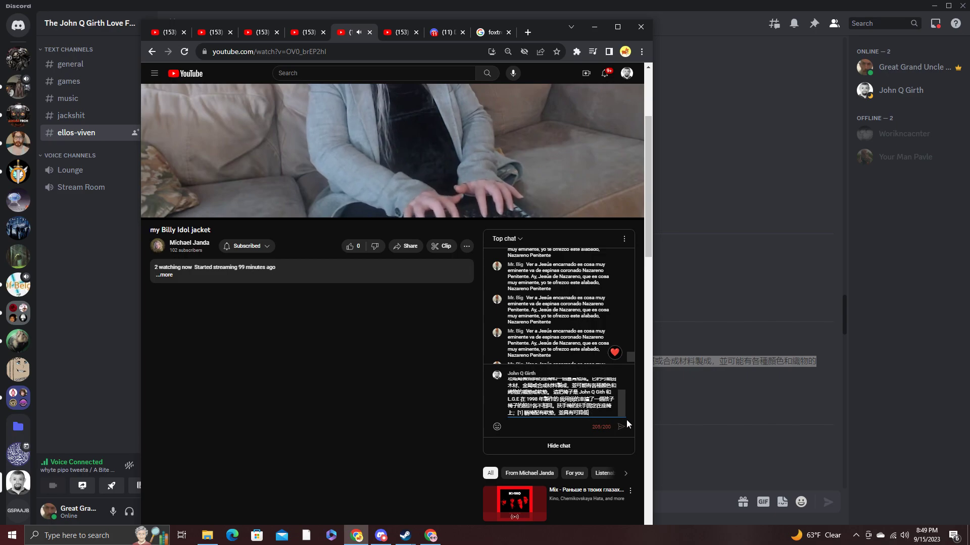
key(BackSpace)
key(BackSpace)
key(BackSpace)
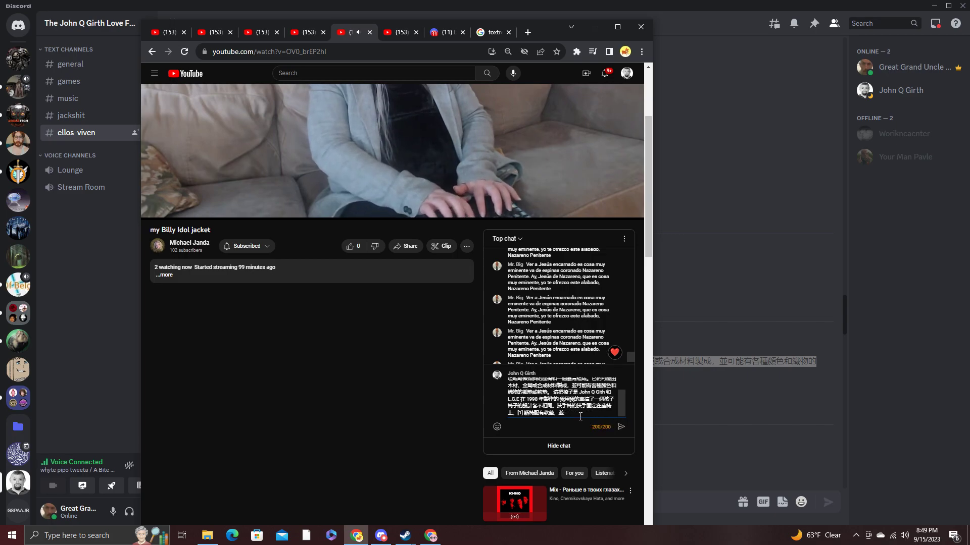
Step: Copy the trimmed message and post it twice in the first stream's chat
drag(556, 412, 507, 363)
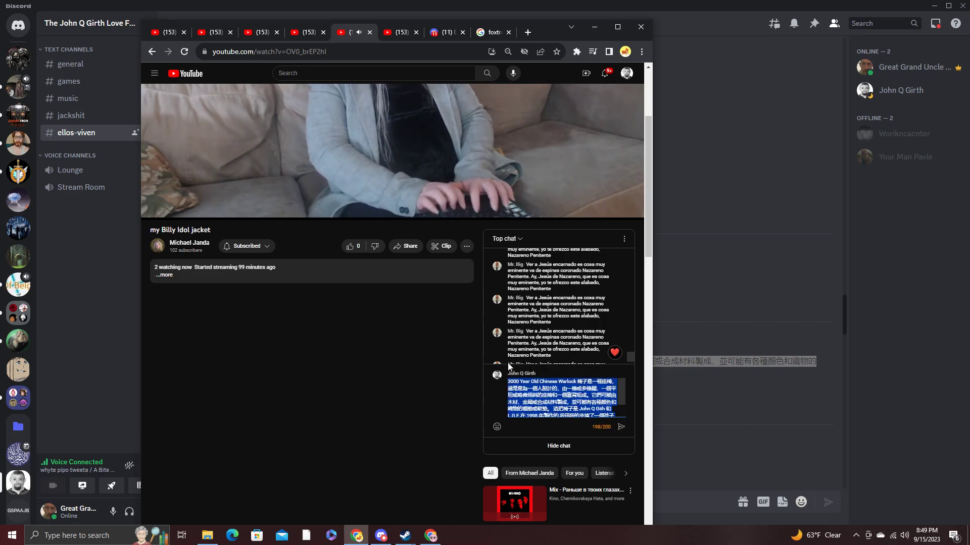
key(ctrl+c)
key(Return)
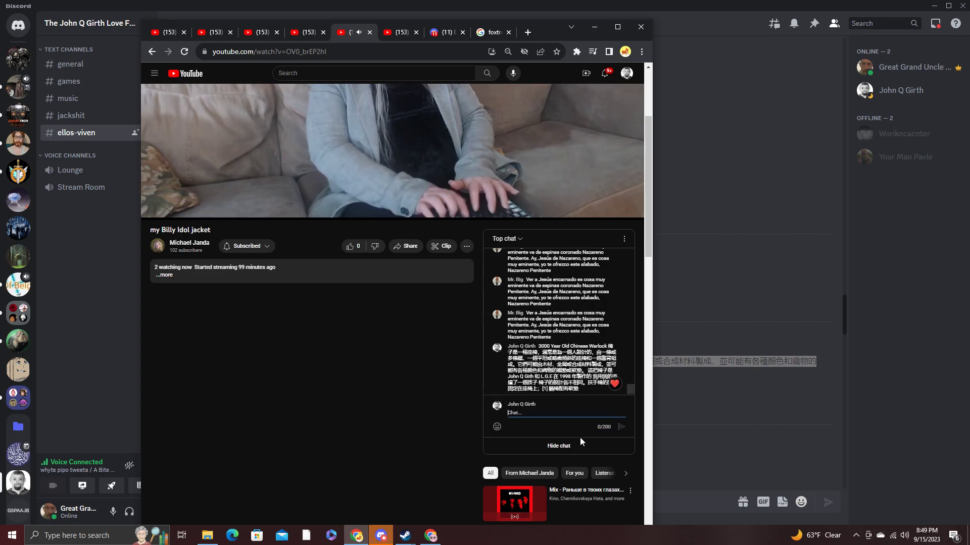
key(ctrl+v)
key(Return)
click(429, 537)
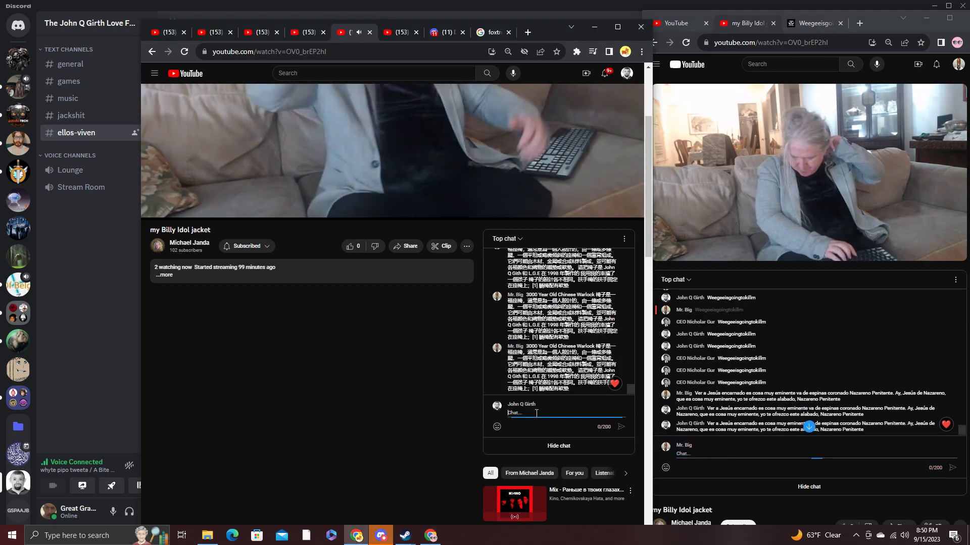
scroll(308, 408, up, 3)
scroll(321, 399, down, 1)
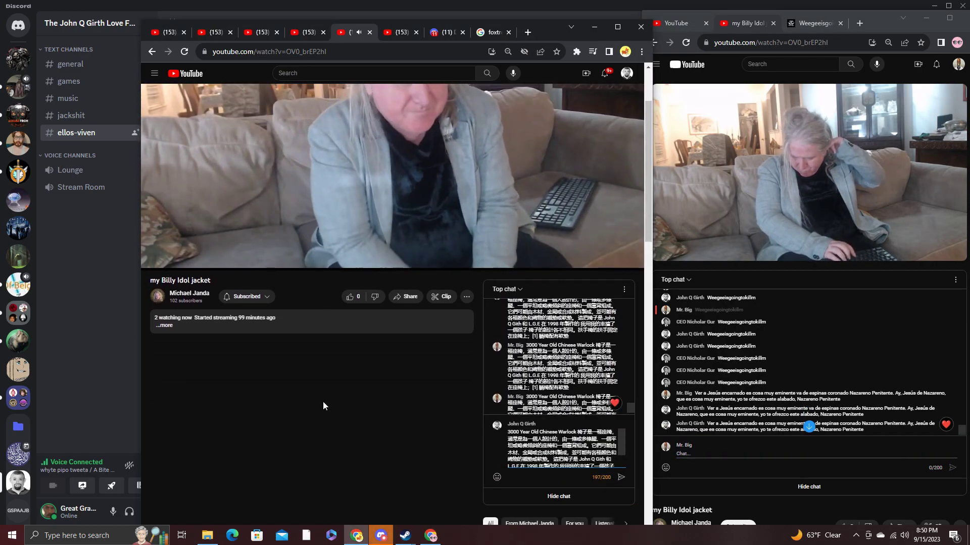
scroll(323, 402, up, 2)
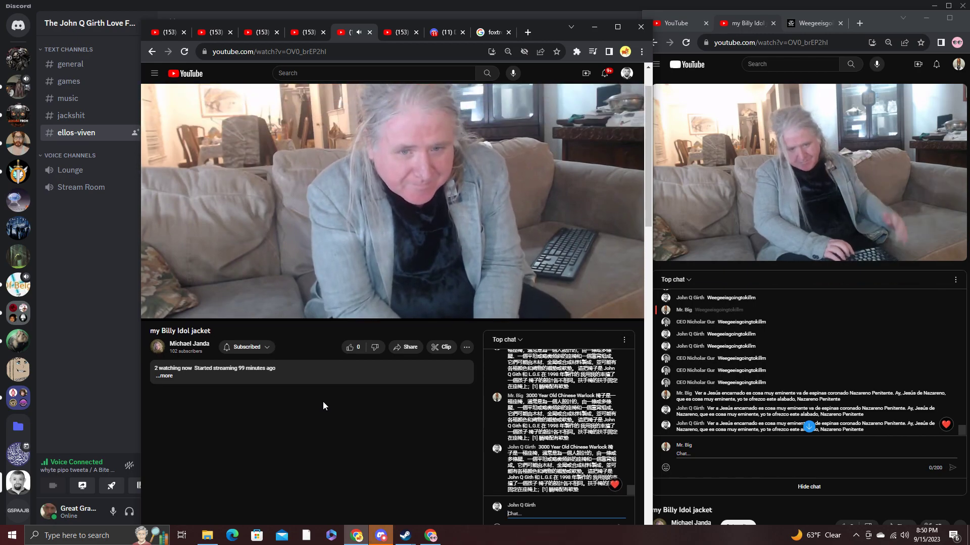
Step: Paste and send the Chinese Warlock message in the right window's chat as John Q Girth
click(701, 447)
key(ctrl+v)
key(Return)
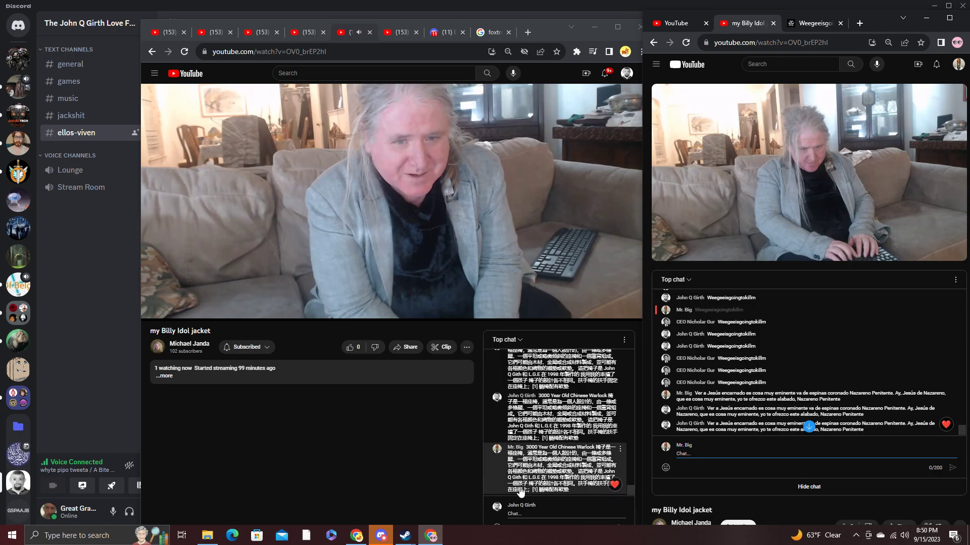
scroll(394, 499, up, 1)
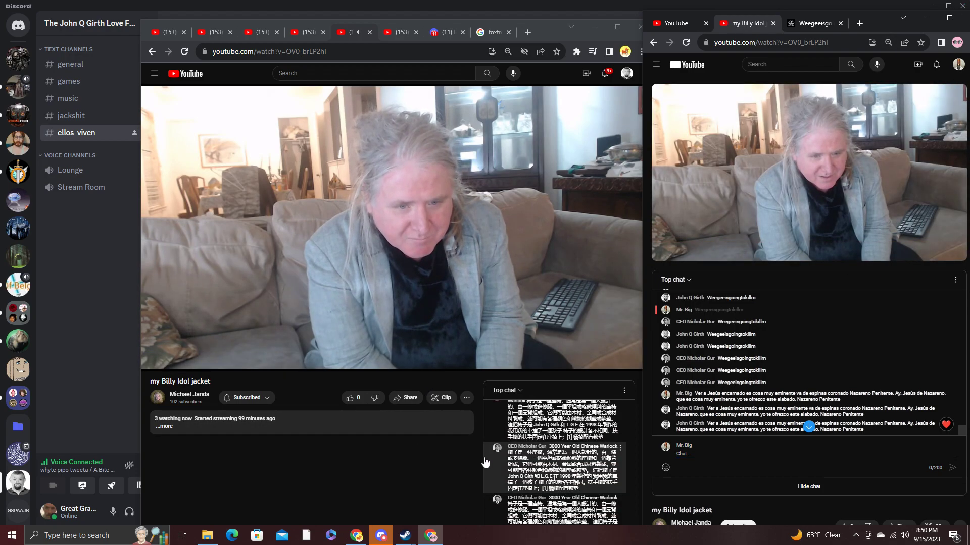
scroll(412, 468, down, 1)
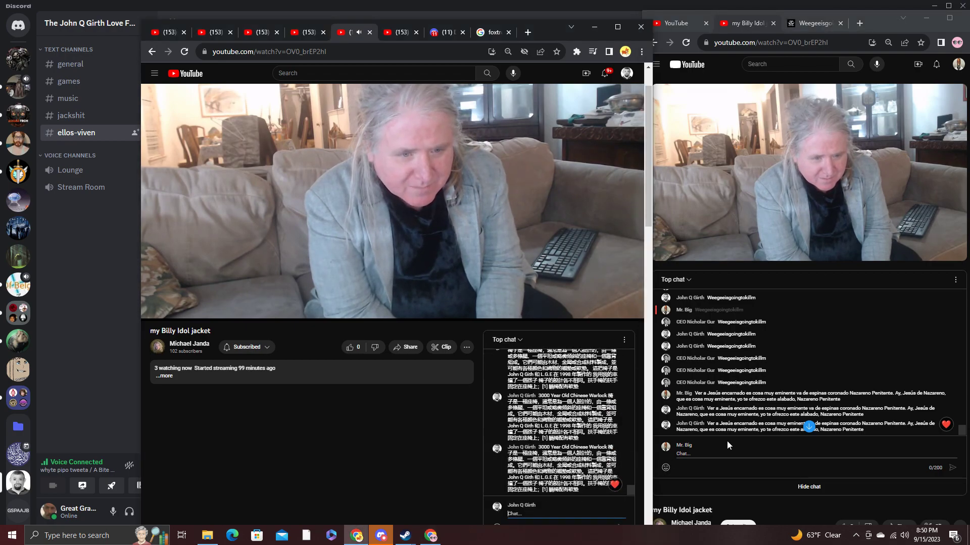
Step: Post two more copies of the Chinese Warlock message from the second window
click(709, 457)
key(ctrl+v)
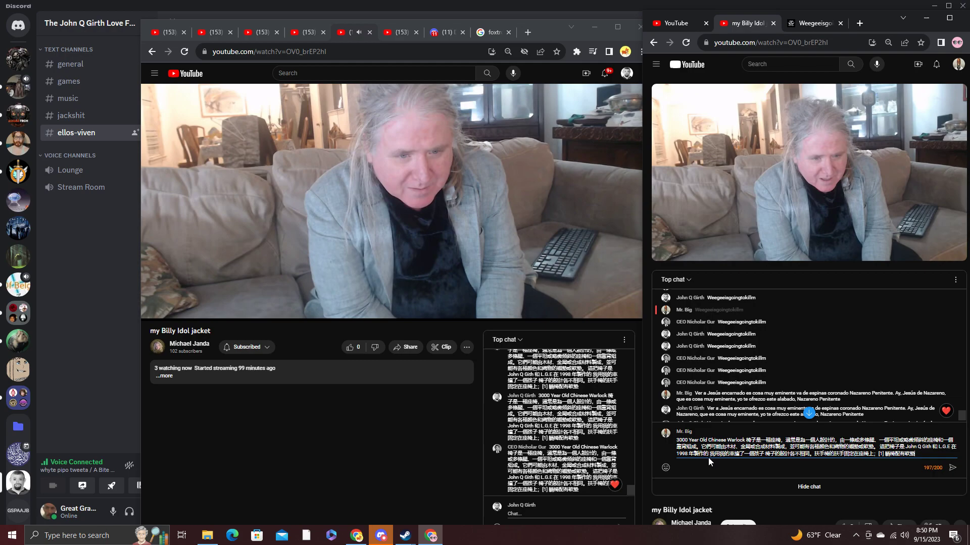
key(Return)
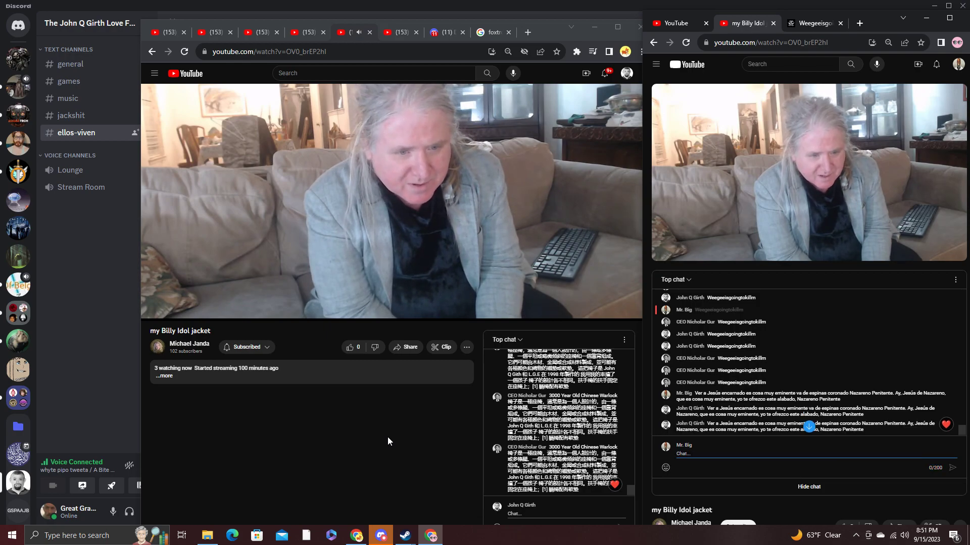
key(ctrl+v)
key(Return)
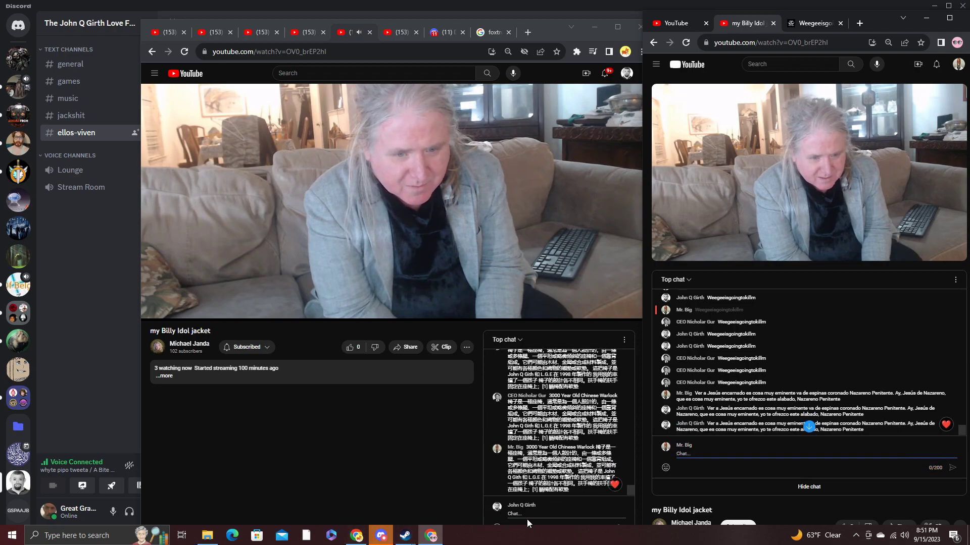
Step: Post three copies of the message from the first window's chat
click(548, 514)
key(ctrl+v)
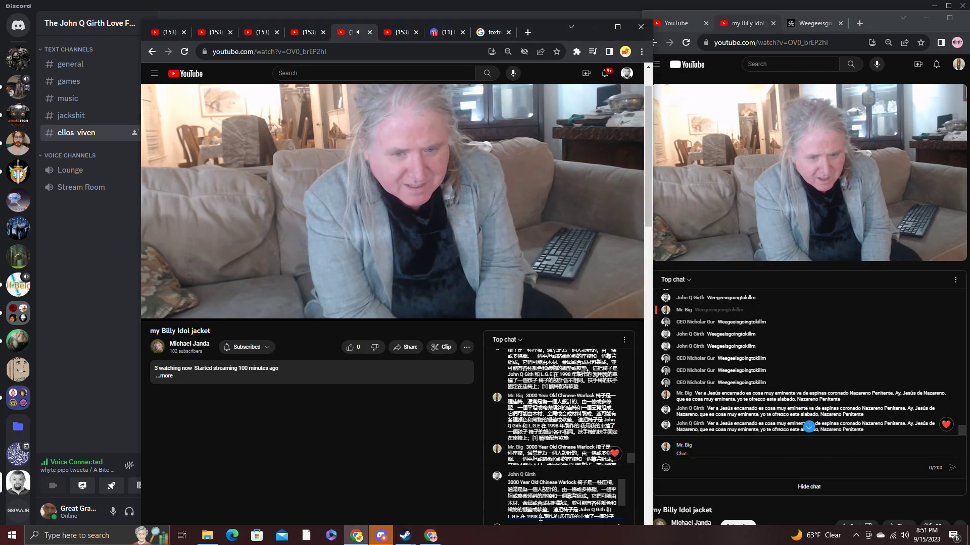
key(Return)
key(ctrl+v)
key(Return)
key(ctrl+v)
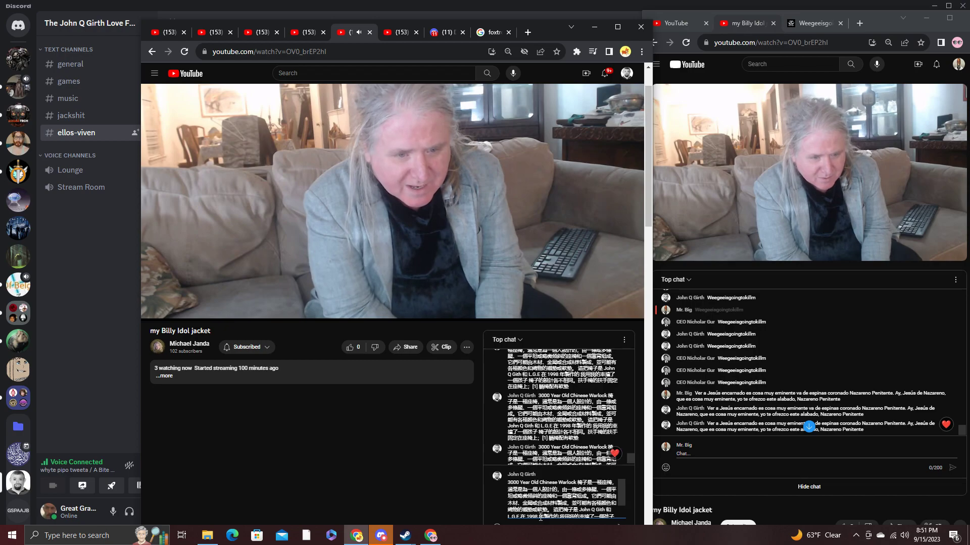
key(Return)
Step: Post a final two copies from the second window, leaving both chat boxes empty
click(778, 457)
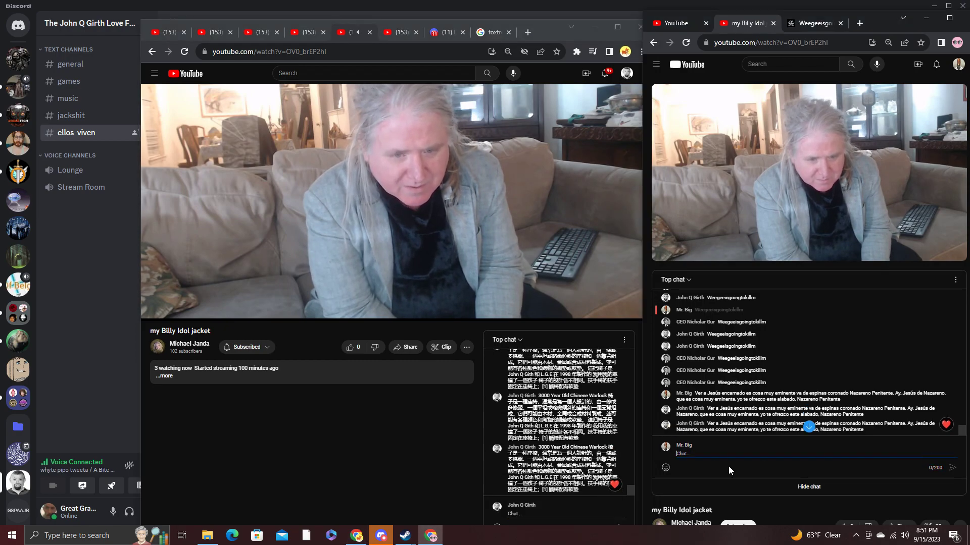
key(ctrl+v)
key(Return)
key(ctrl+v)
key(Return)
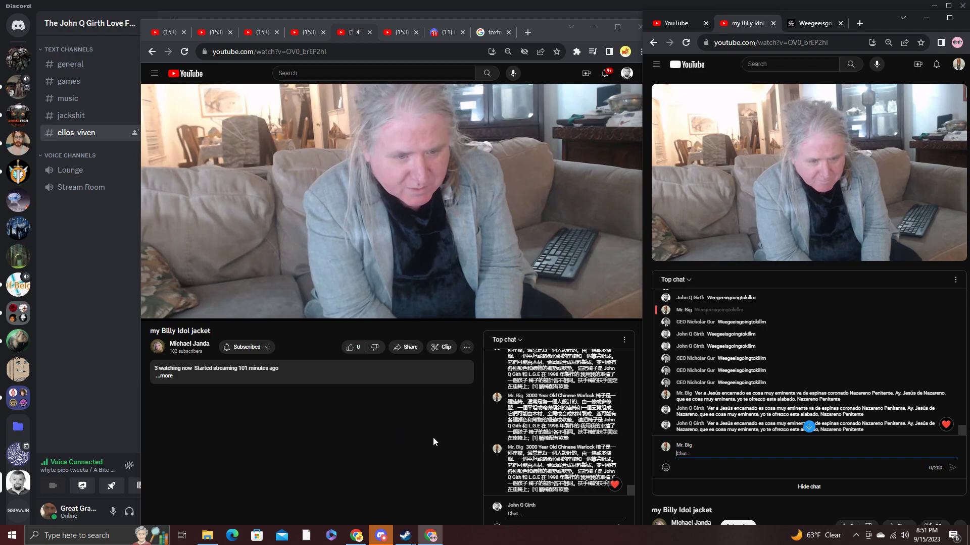
scroll(454, 403, up, 1)
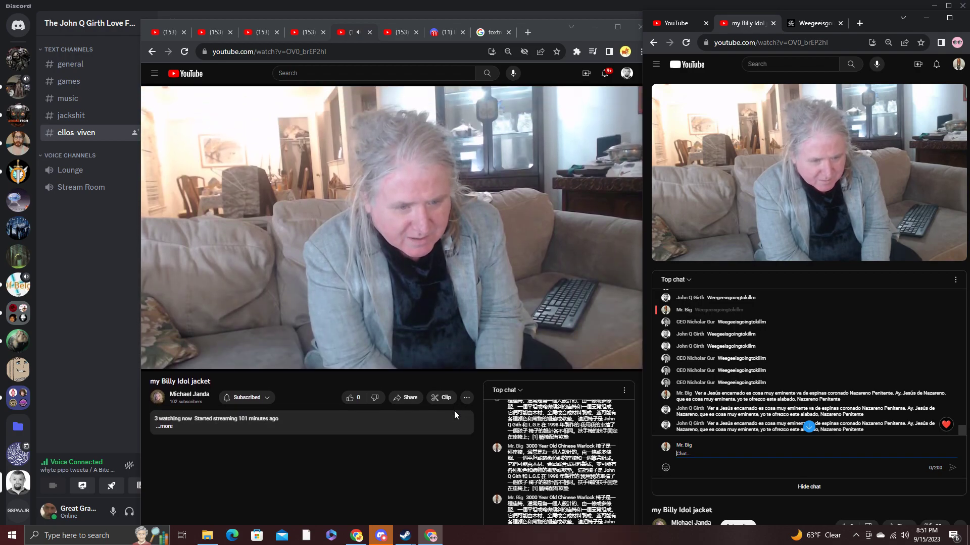